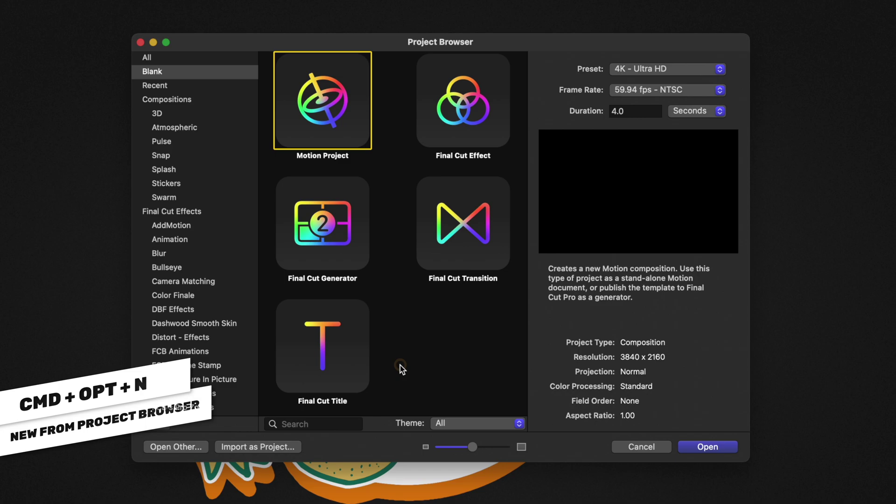
# Step: Create a blank Final Cut Title project and delete its default Type Text Here layer
pyautogui.click(354, 357)
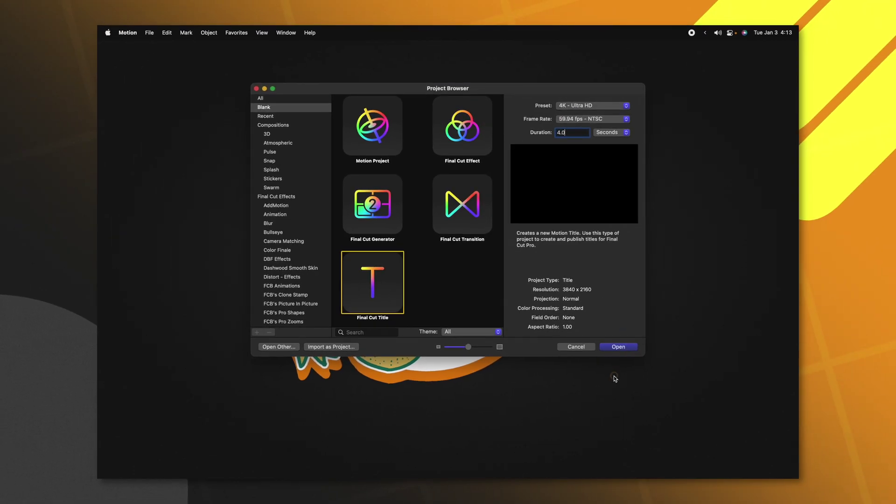
pyautogui.press('Return')
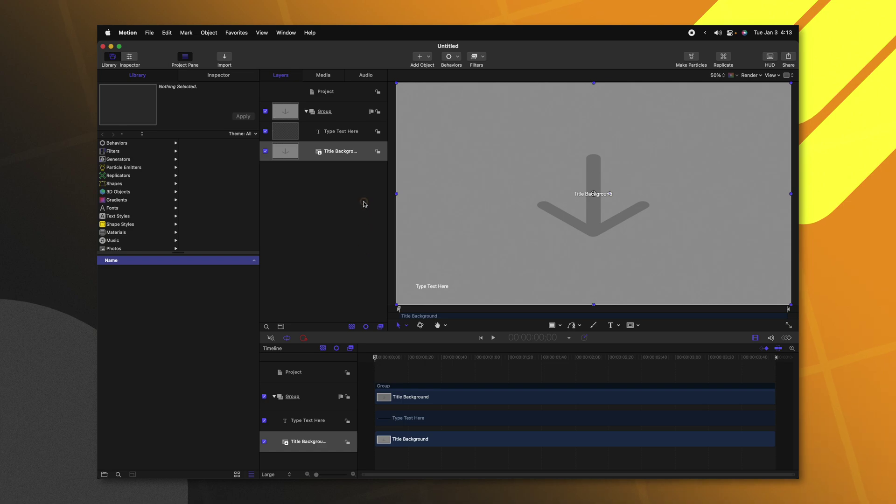
pyautogui.click(337, 135)
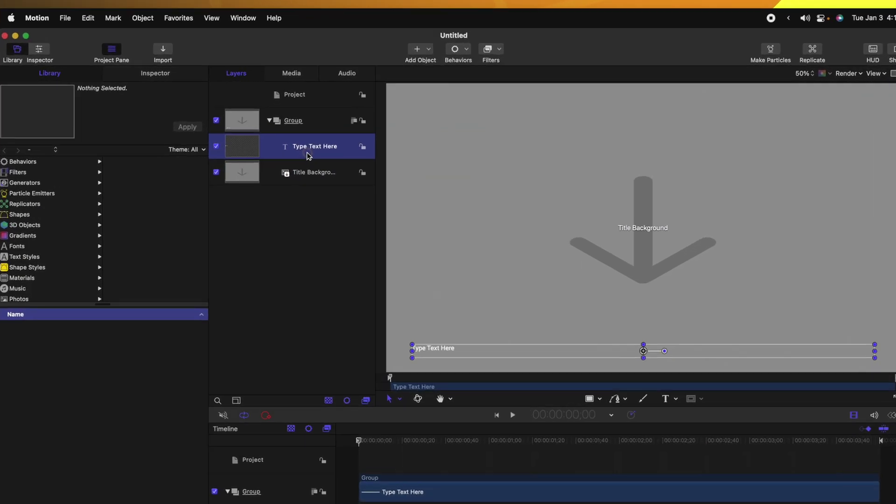
pyautogui.press('Delete')
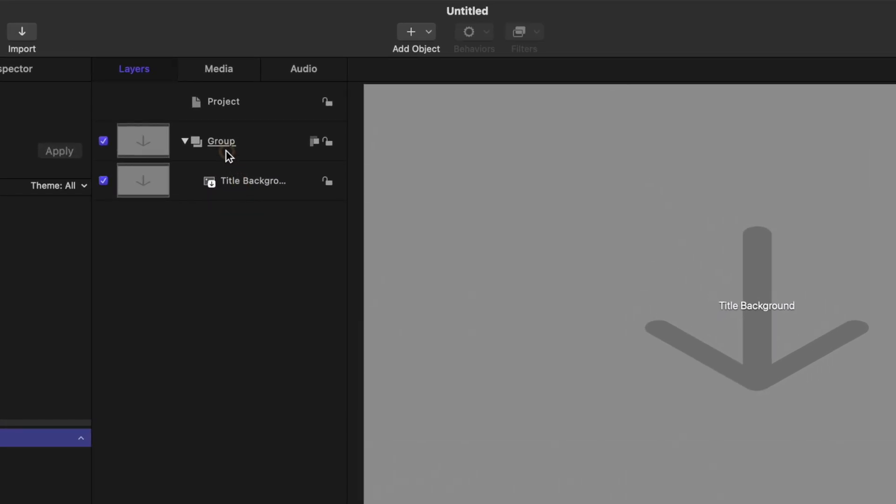
# Step: Rename the group as Title Background, then lock and collapse it
pyautogui.doubleClick(224, 142)
pyautogui.write('Title Backg')
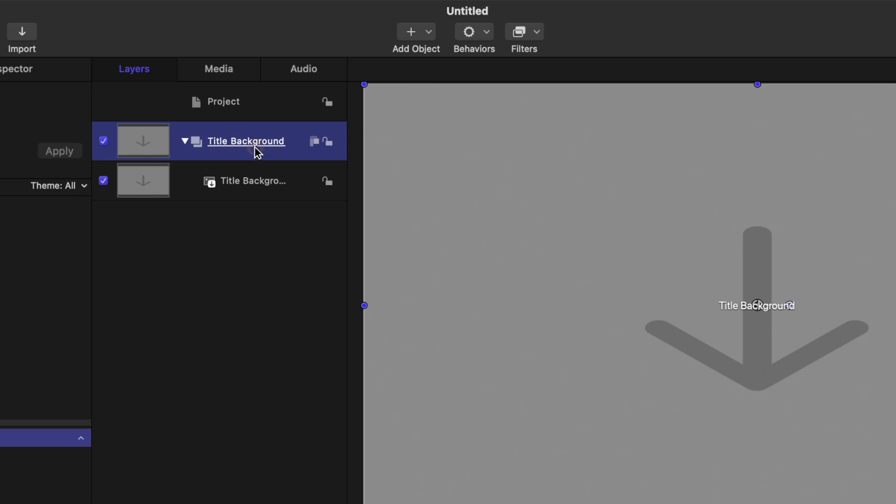
pyautogui.click(330, 144)
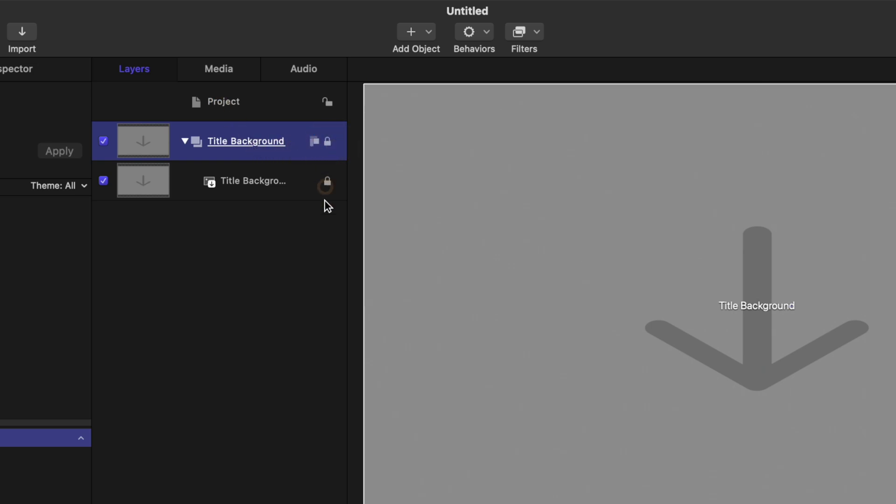
pyautogui.click(186, 140)
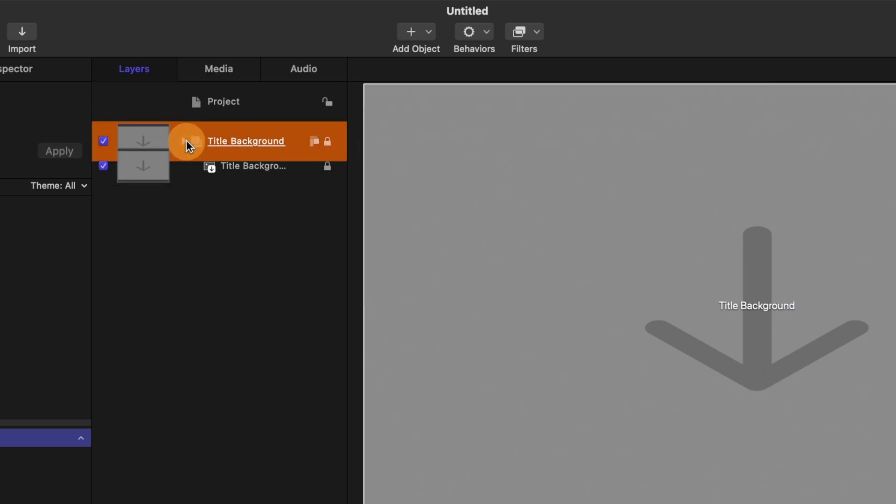
# Step: Add a new group above Title Background and name it Circles
pyautogui.rightClick(191, 223)
pyautogui.click(208, 235)
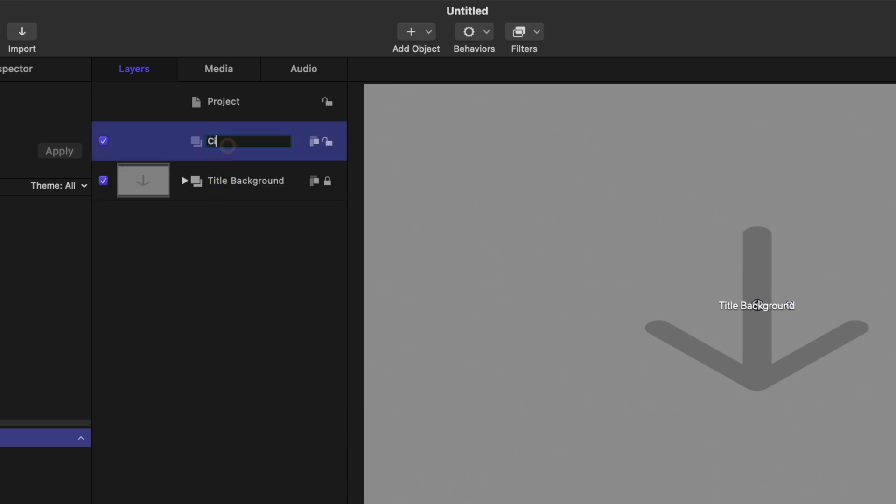
pyautogui.write('s')
pyautogui.press('Return')
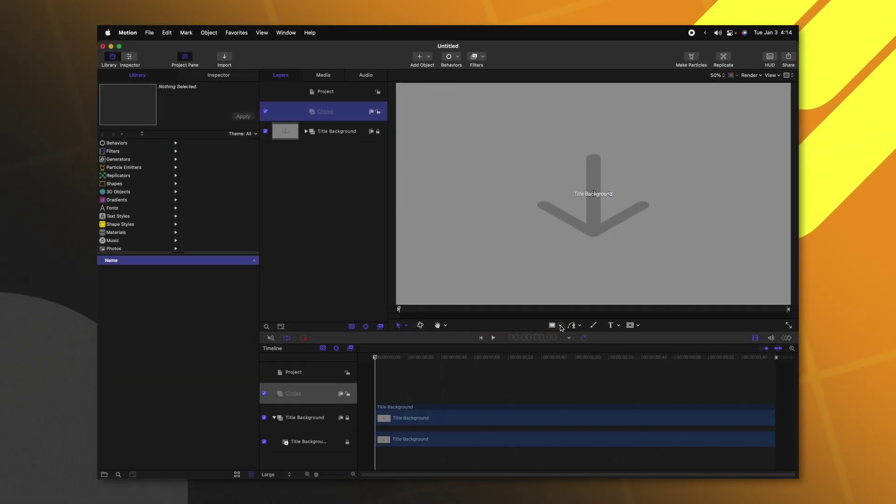
# Step: Draw a circle with a radius of about 363 near the canvas centre and turn off its outline
pyautogui.click(560, 326)
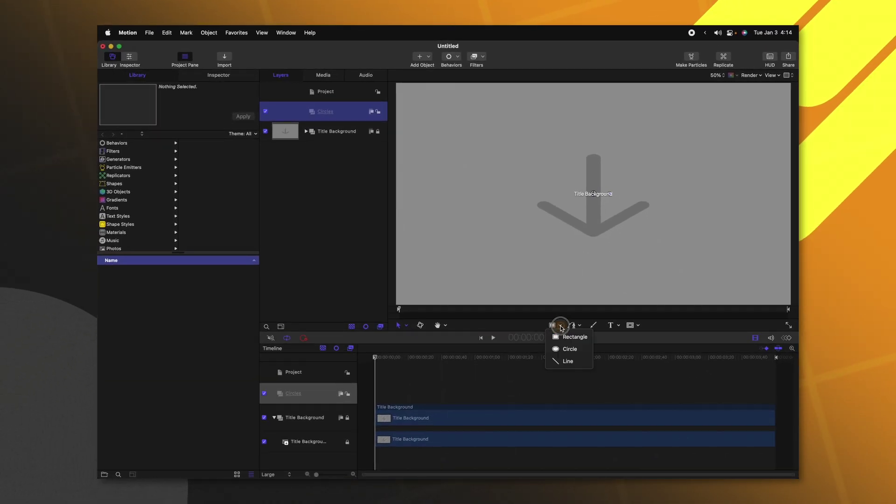
pyautogui.click(559, 348)
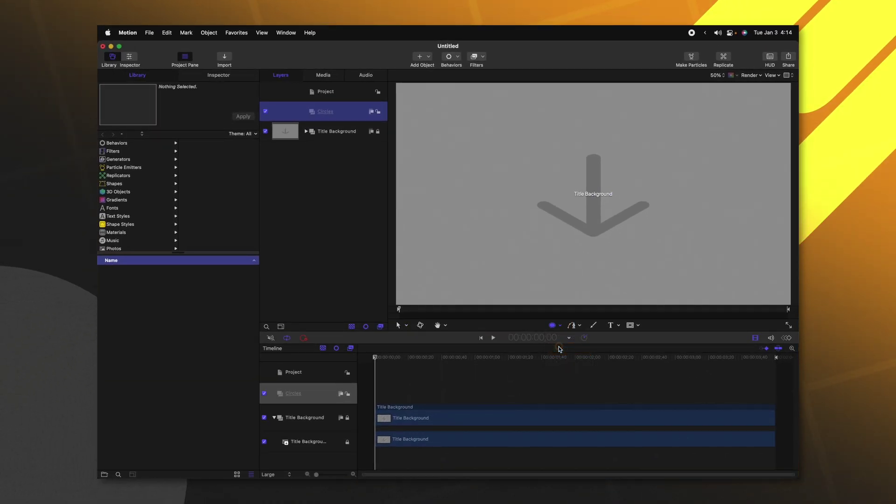
pyautogui.moveTo(558, 175); pyautogui.dragTo(633, 244)
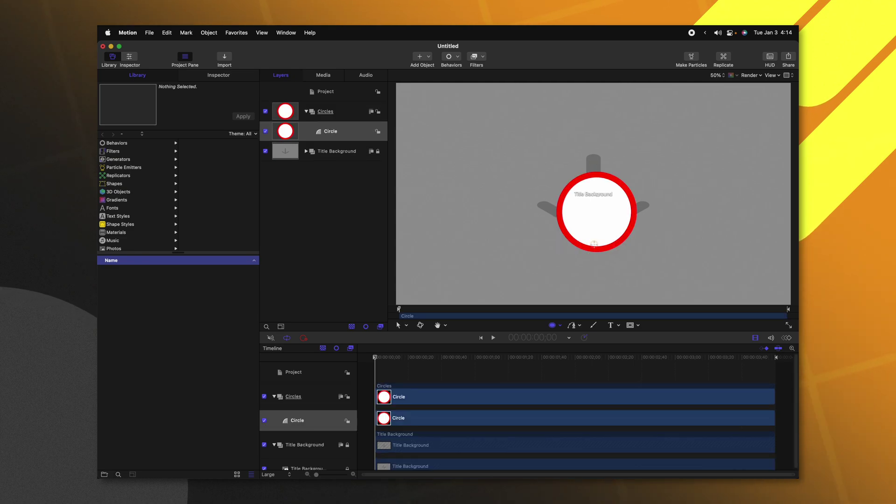
pyautogui.click(219, 75)
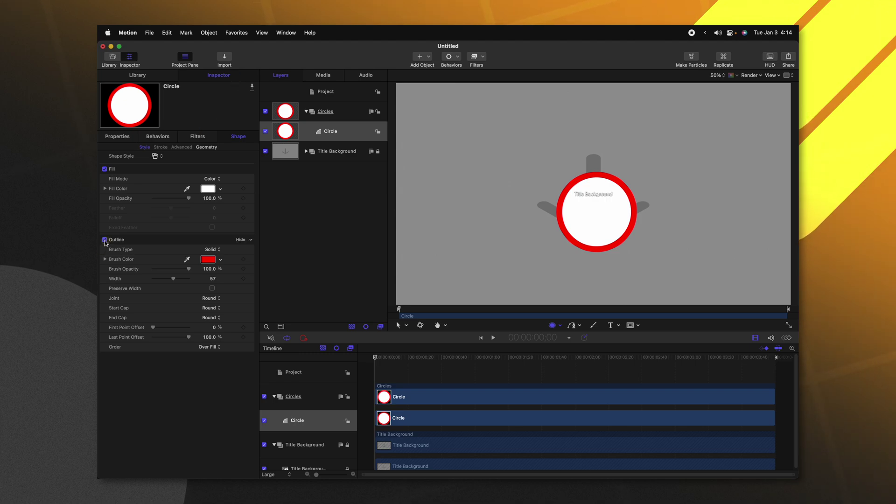
pyautogui.click(104, 240)
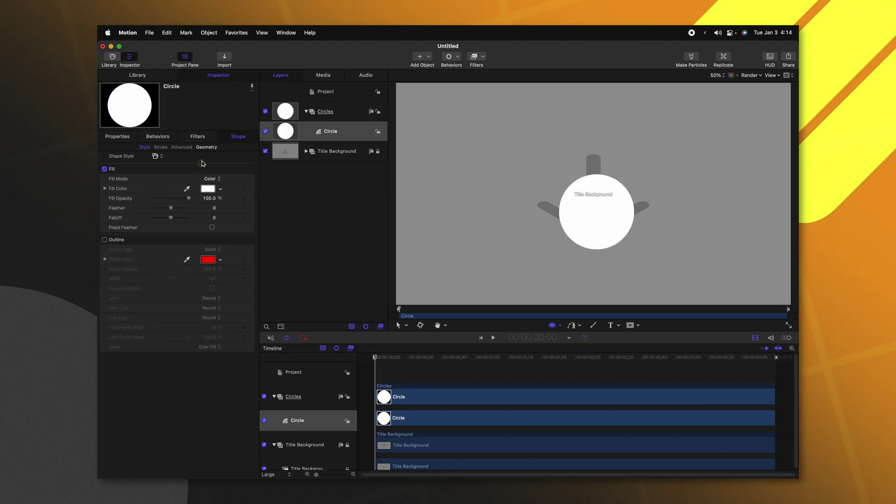
# Step: Set the circle's radius to 500 and reset its position to the canvas centre
pyautogui.click(206, 147)
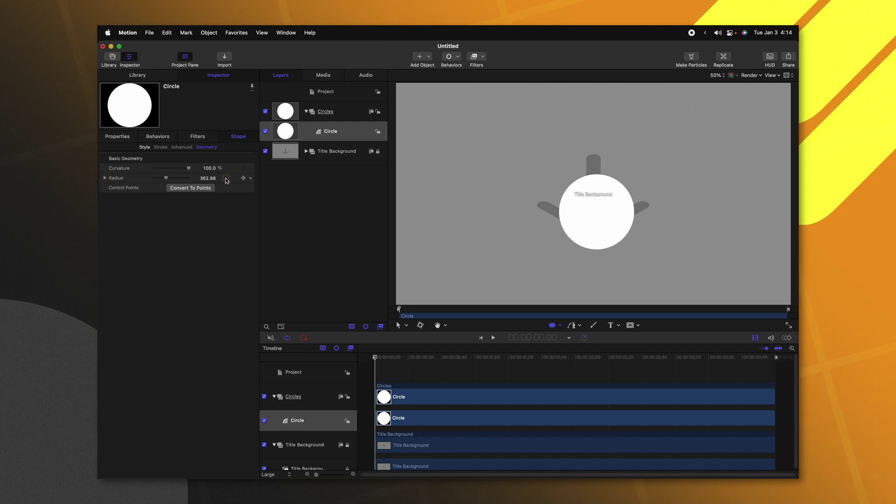
pyautogui.click(209, 178)
pyautogui.write('50')
pyautogui.press('Return')
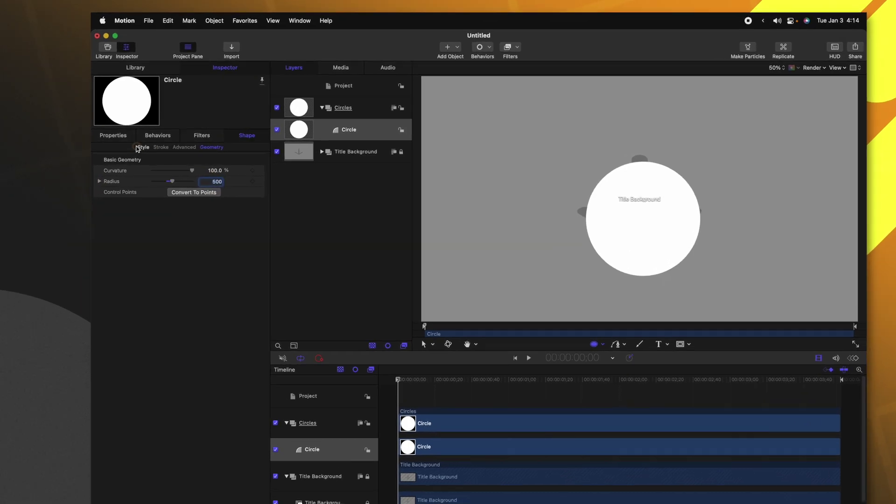
pyautogui.click(122, 139)
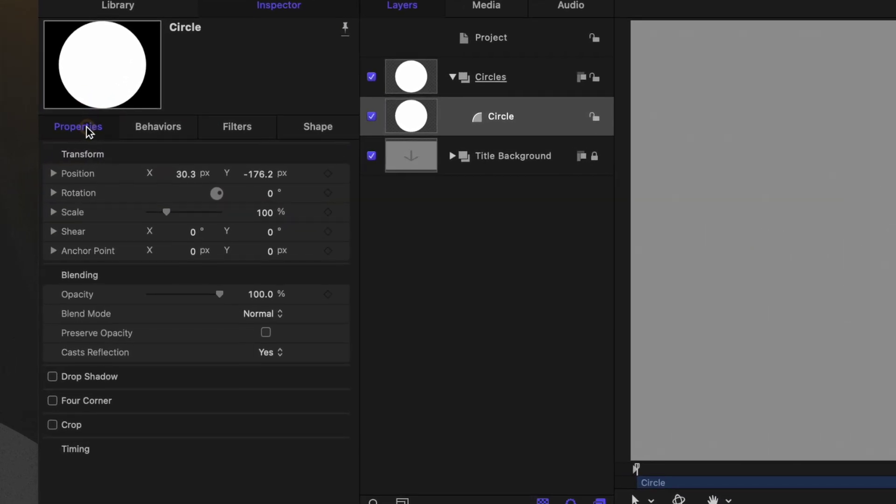
pyautogui.click(344, 175)
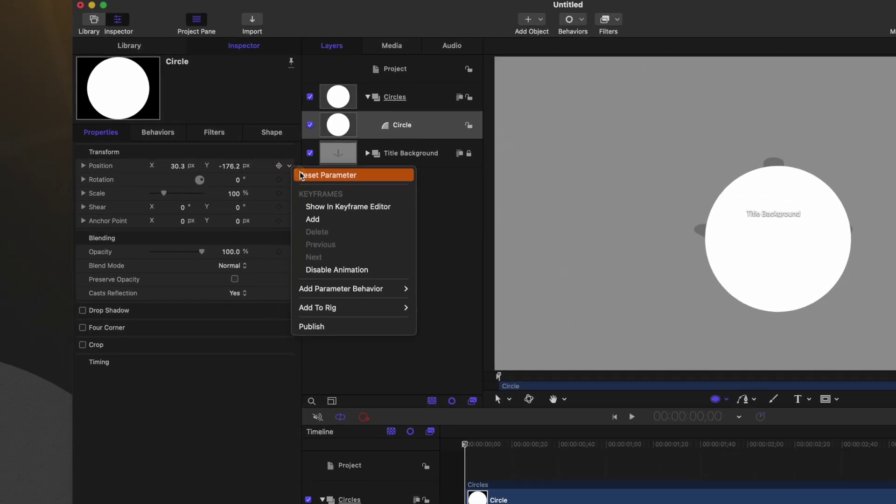
pyautogui.click(355, 186)
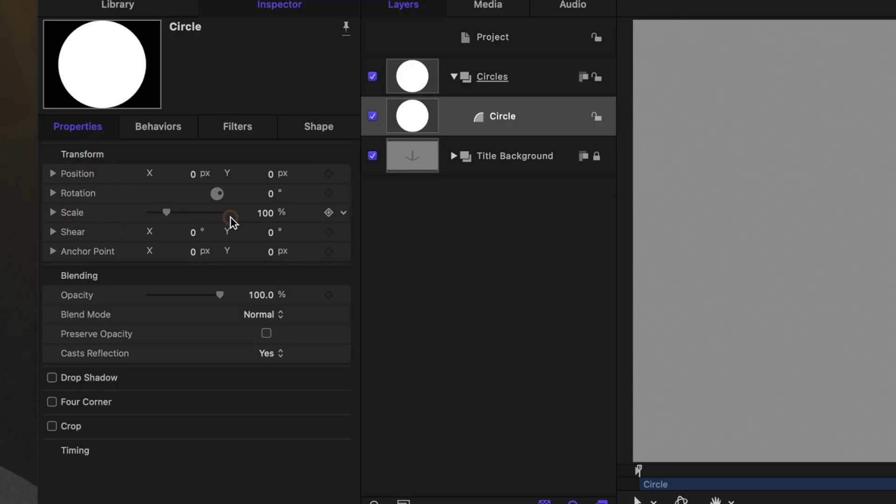
# Step: Keyframe the circle's scale from 0% at the first frame to 500% at frame 12
pyautogui.moveTo(161, 218); pyautogui.dragTo(111, 213)
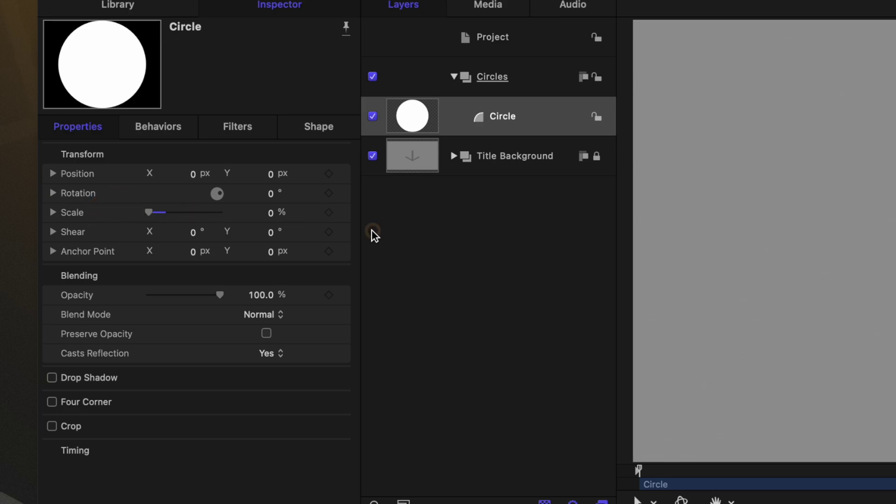
pyautogui.click(330, 214)
pyautogui.moveTo(376, 358); pyautogui.dragTo(395, 361)
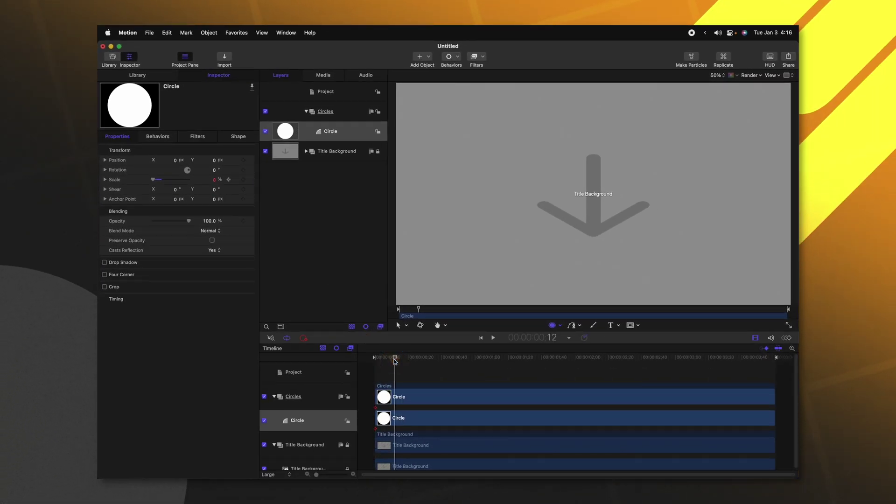
pyautogui.write('50')
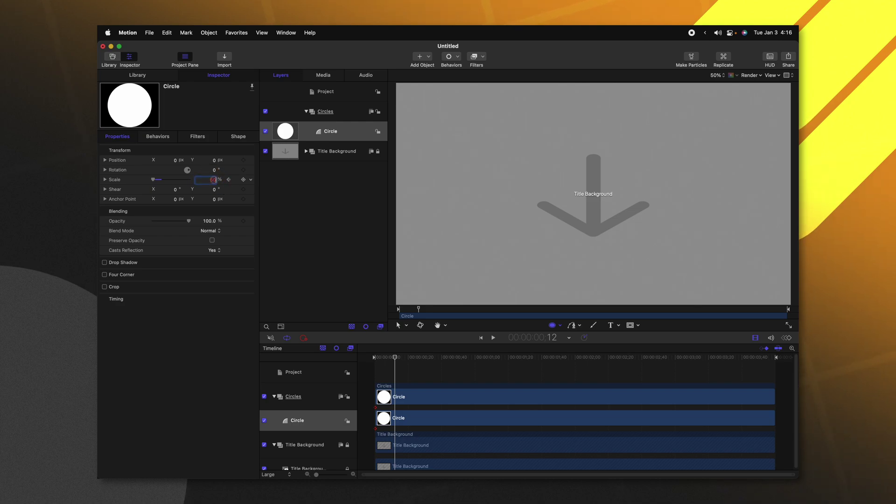
pyautogui.write('0')
pyautogui.press('Return')
# Step: Play the circle's scale animation from the start of the timeline
pyautogui.moveTo(395, 362); pyautogui.dragTo(374, 360)
pyautogui.press('space')
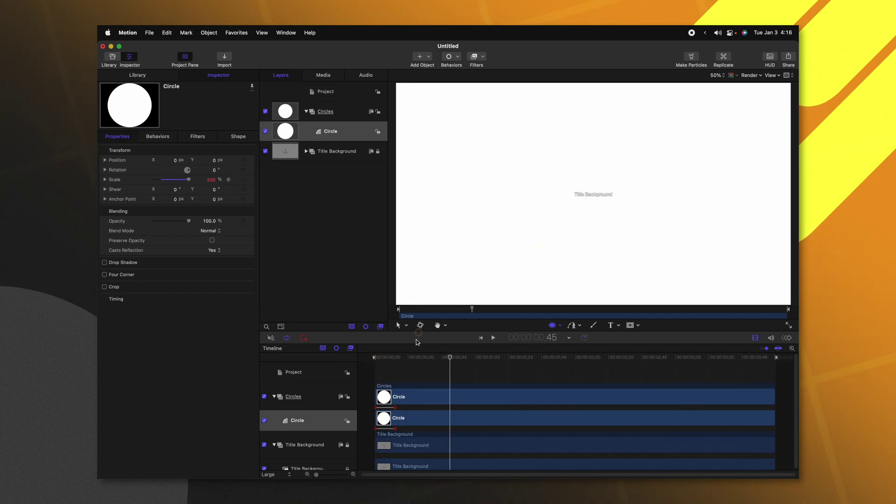
pyautogui.press('space')
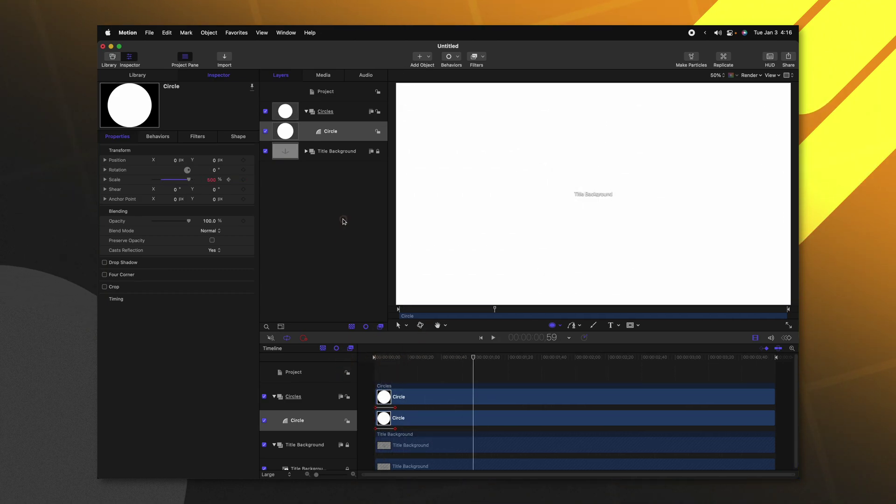
# Step: Duplicate the circle and nudge the copy in the timeline until it starts 4 frames after the original
pyautogui.click(392, 356)
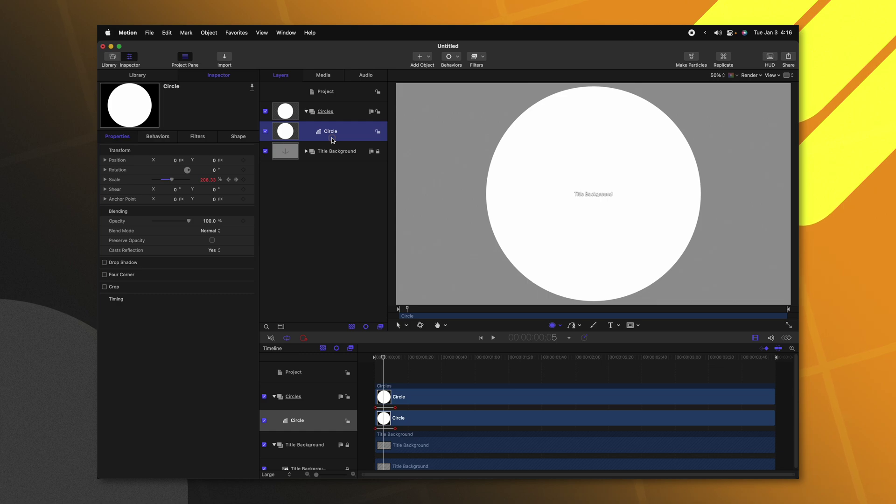
pyautogui.press('super+d')
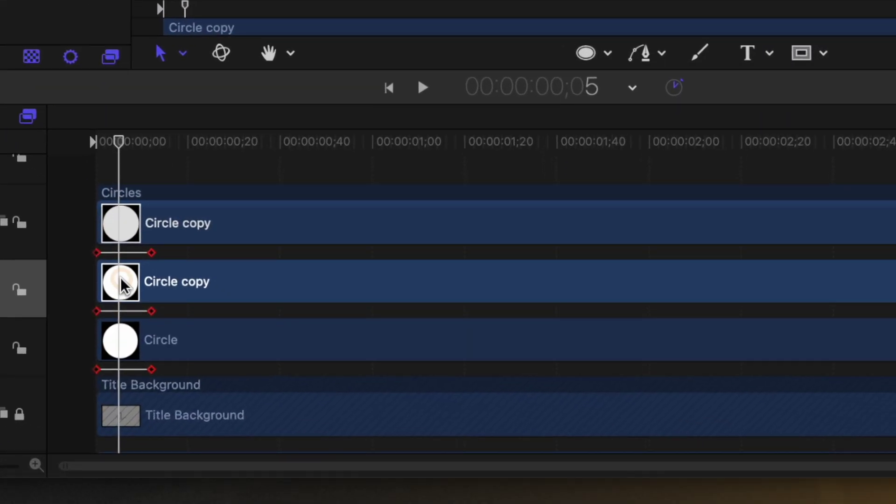
pyautogui.press('super+Right')
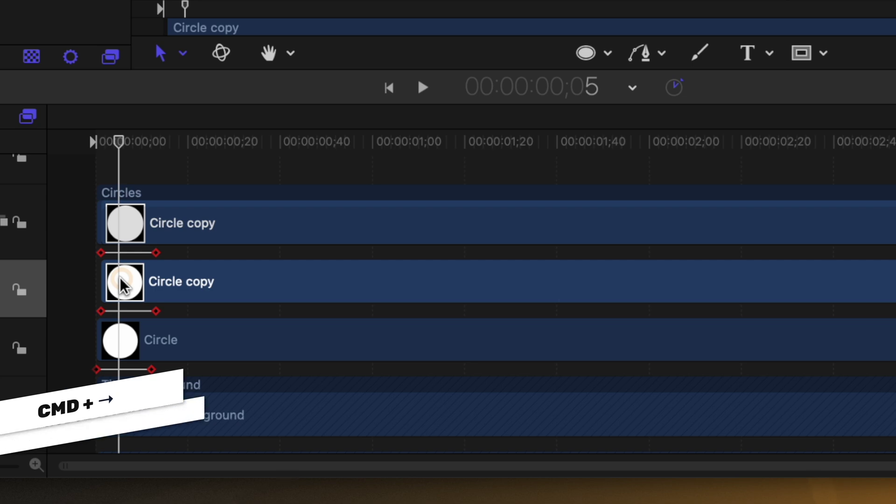
pyautogui.press('super+Left')
pyautogui.press('super+Right')
pyautogui.press('super+Right')
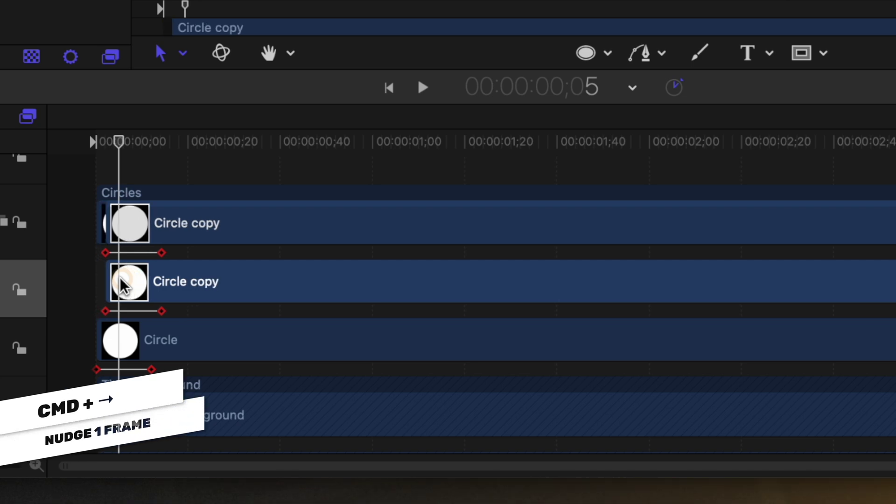
pyautogui.press('super+Left')
pyautogui.press('super+Left')
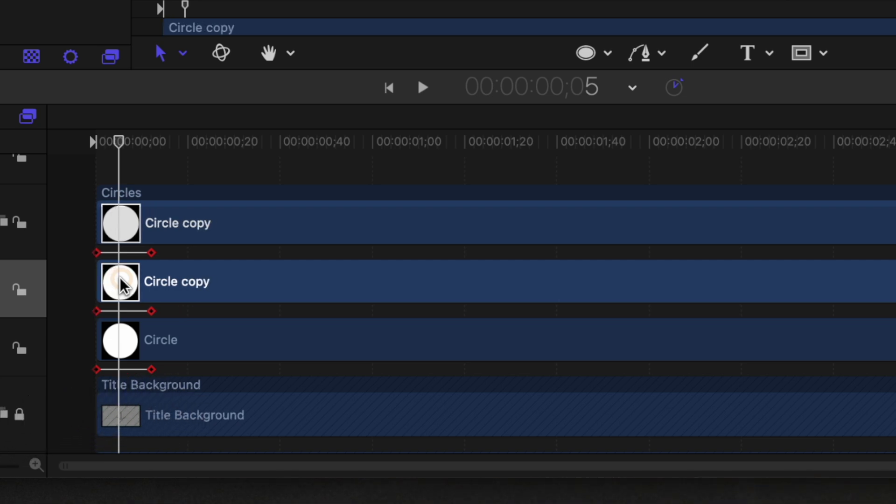
pyautogui.press('super+Right')
pyautogui.press('super+Right')
pyautogui.press('super+Right')
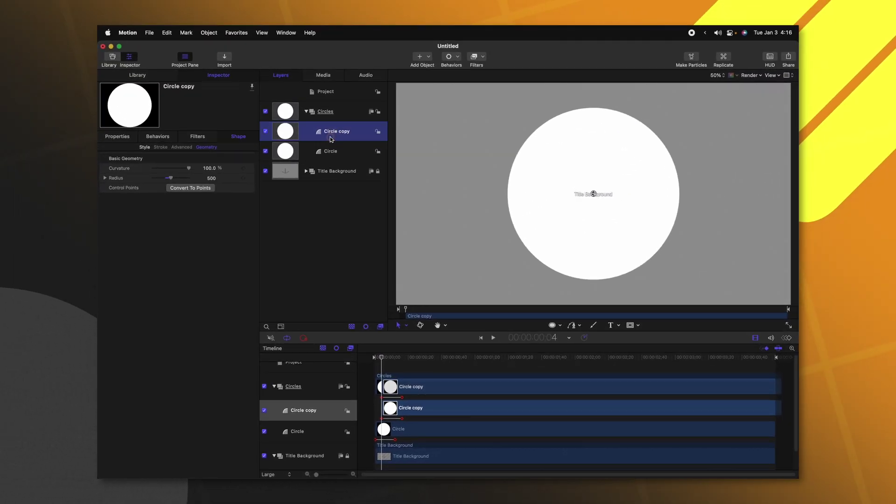
# Step: Change the circle copy's fill color to red using the saved swatch
pyautogui.click(148, 147)
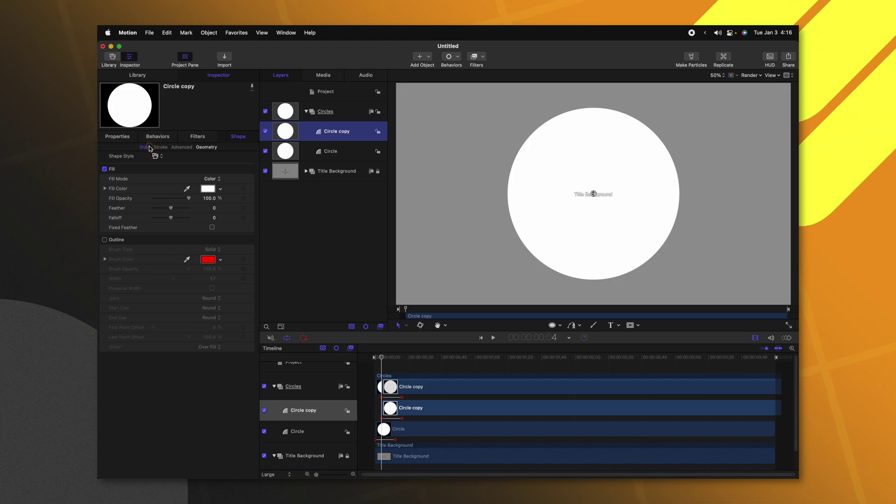
pyautogui.click(208, 189)
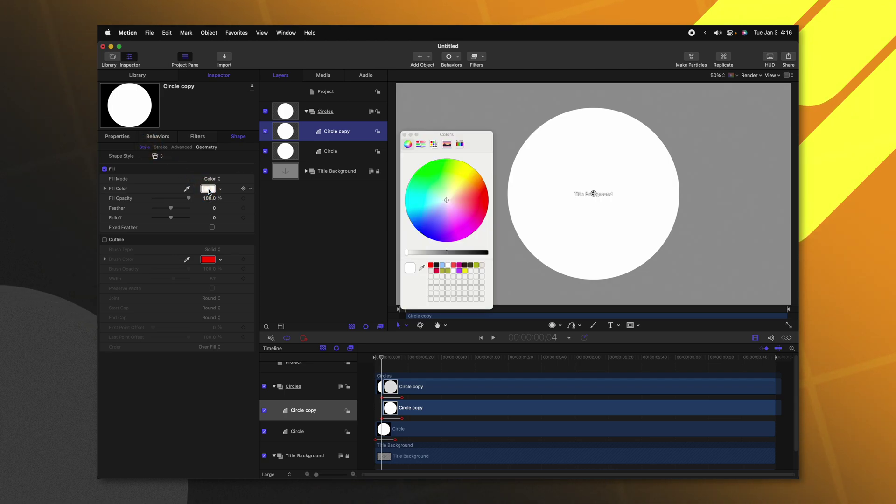
pyautogui.click(431, 266)
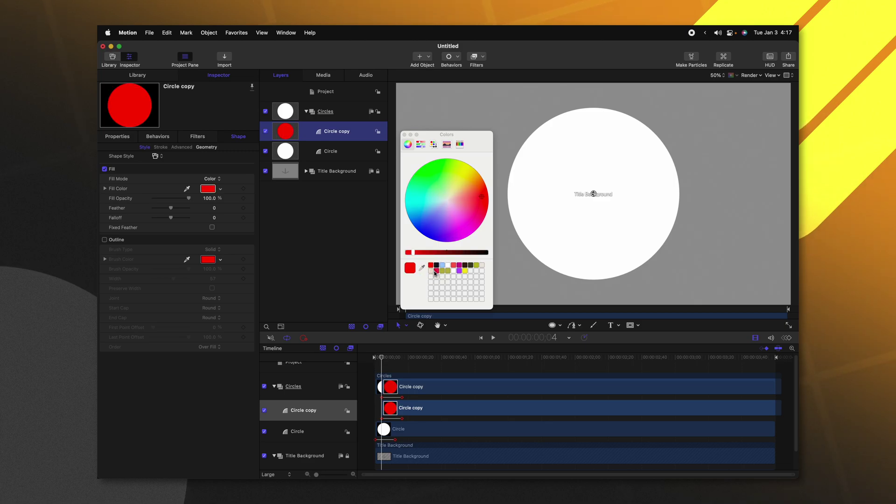
pyautogui.click(405, 135)
# Step: Move the red circle copy about 2 frames later in the timeline and play back the animation
pyautogui.press('space')
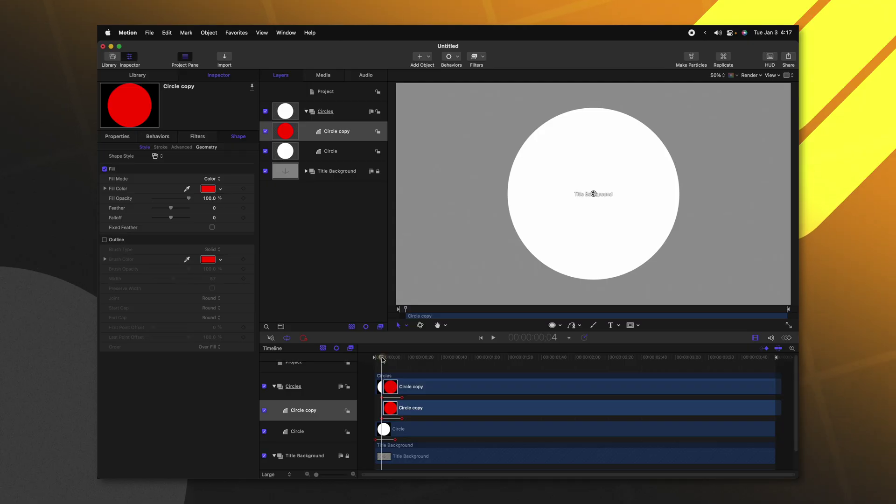
pyautogui.click(391, 407)
pyautogui.moveTo(395, 410); pyautogui.dragTo(398, 410)
pyautogui.press('space')
pyautogui.click(373, 362)
# Step: Rename the red circle copy layer to Red and the original circle layer to White
pyautogui.click(329, 132)
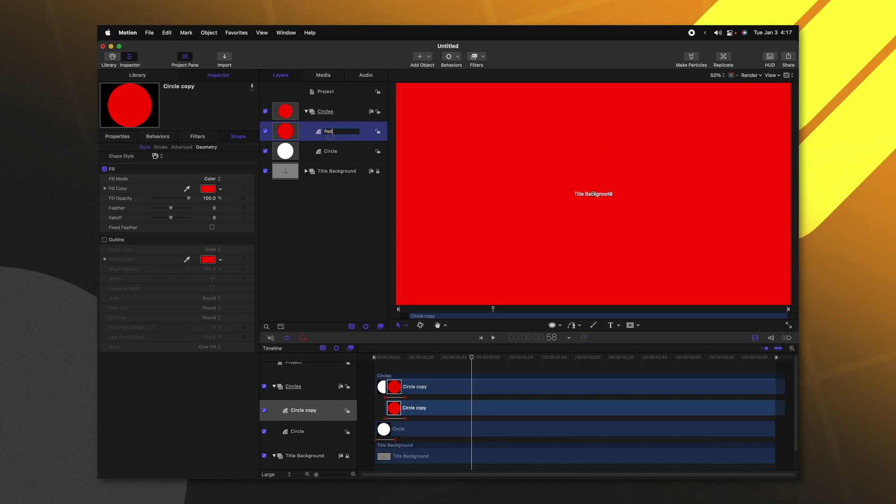
pyautogui.press('Return')
pyautogui.doubleClick(330, 150)
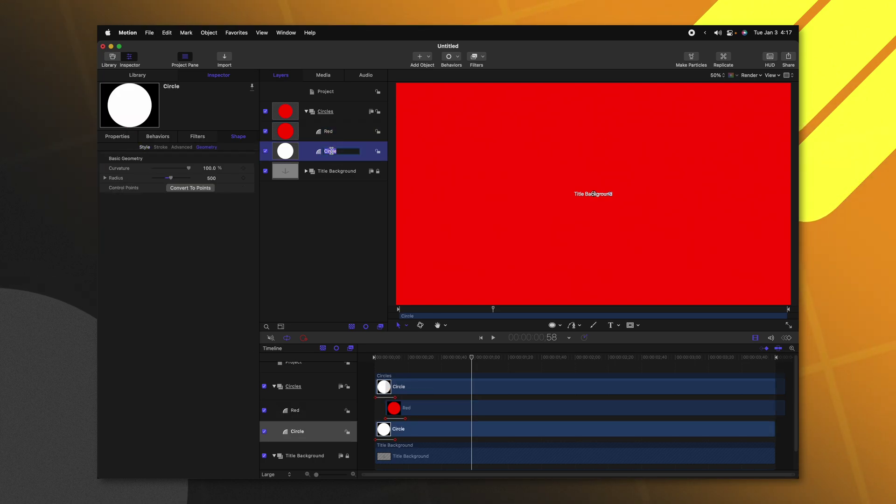
pyautogui.click(339, 207)
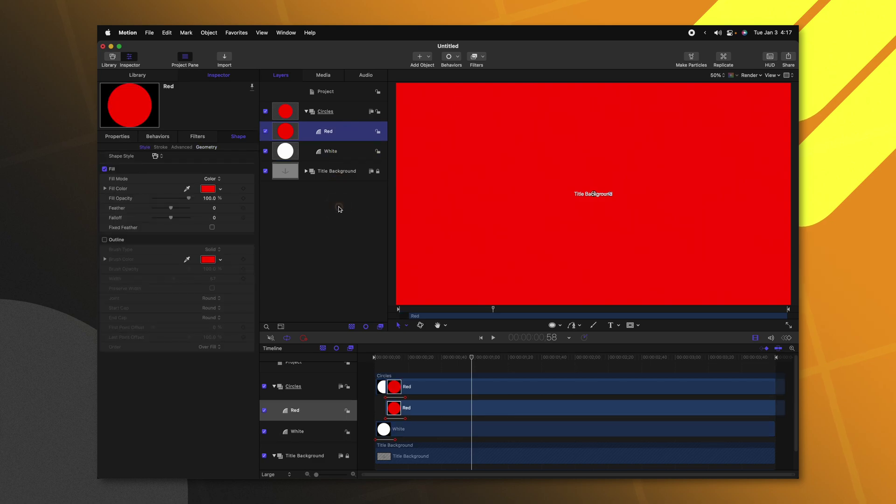
# Step: Duplicate the Red circle layer and name the copy Gray
pyautogui.press('super+d')
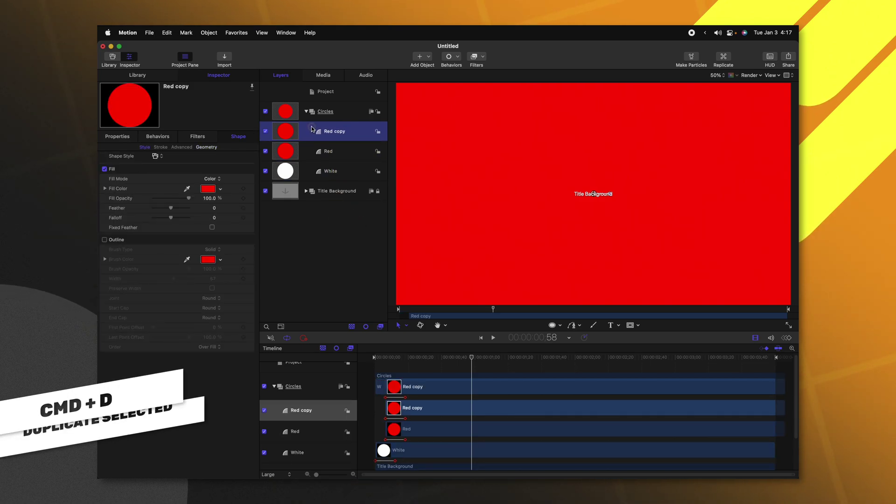
pyautogui.doubleClick(331, 133)
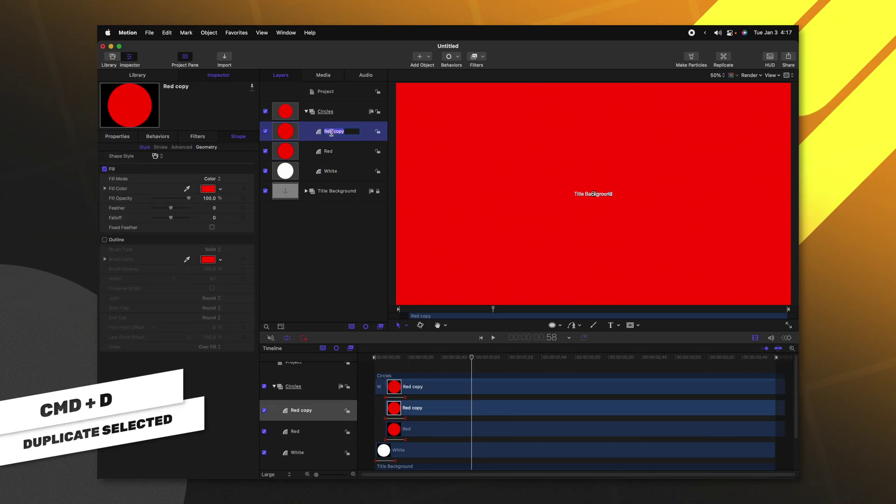
pyautogui.write('Gray')
pyautogui.press('Return')
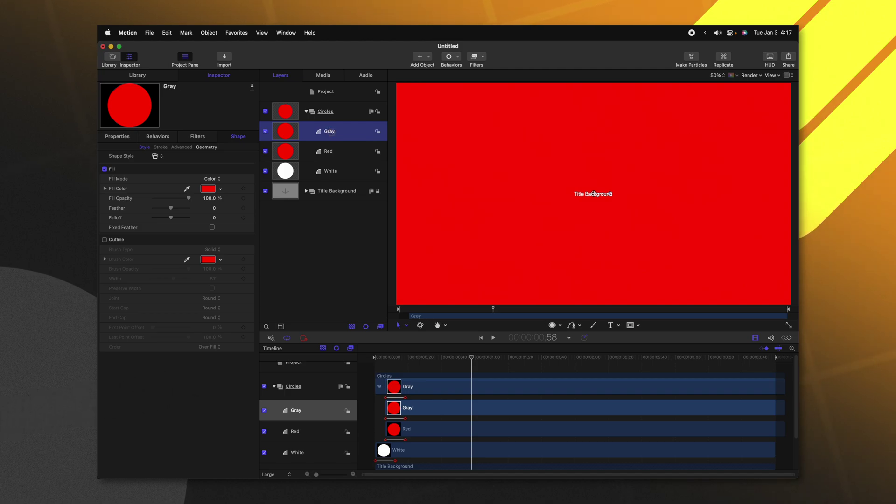
# Step: Change the Gray circle's fill color to dark gray using the saved swatch
pyautogui.click(208, 188)
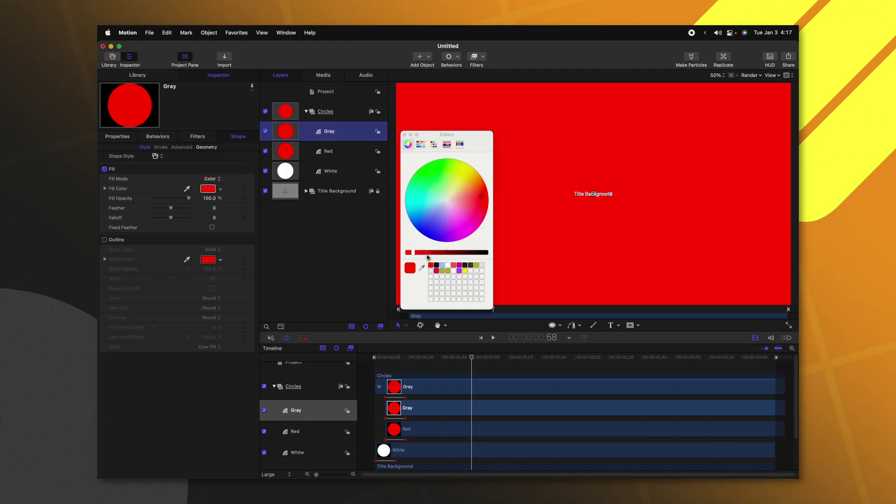
pyautogui.click(437, 266)
pyautogui.click(405, 134)
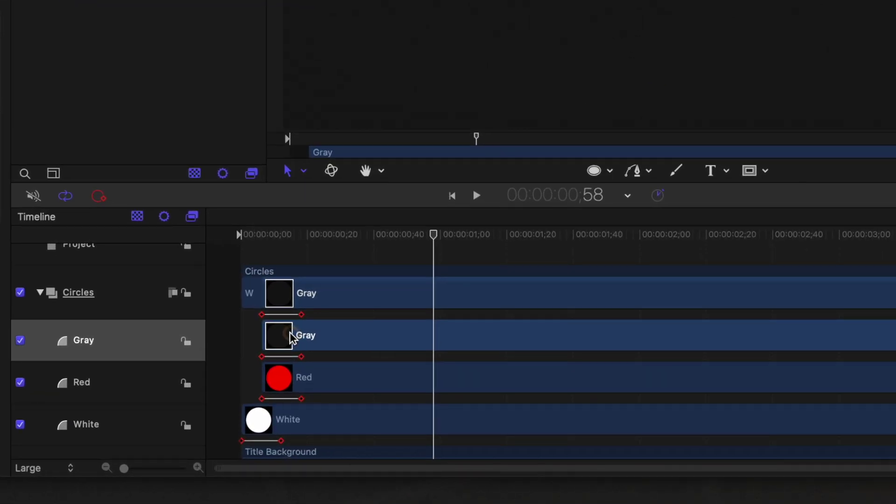
# Step: Shift the Gray circle later in the timeline so it starts about 6 frames after the Red circle
pyautogui.moveTo(290, 337); pyautogui.dragTo(291, 337)
pyautogui.press('super+Right')
pyautogui.press('super+Right')
pyautogui.press('super+Right')
pyautogui.press('super+Right')
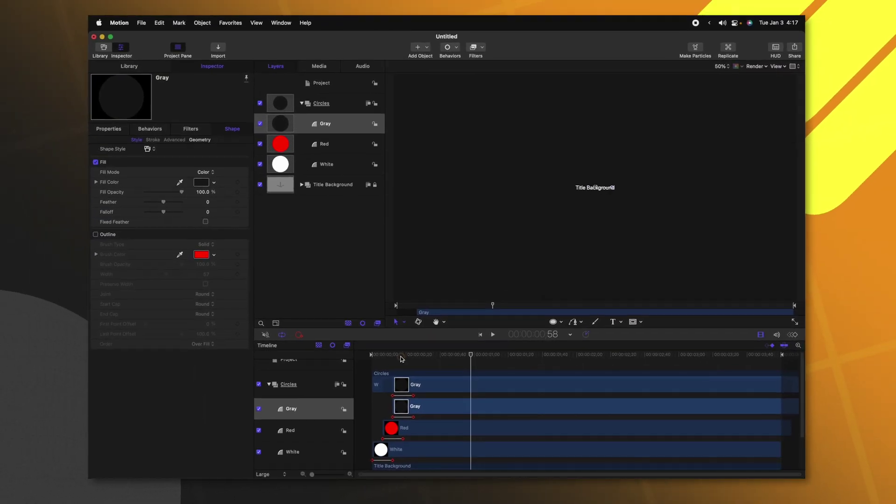
# Step: Play back the three-circle animation from the start and park the playhead at frame 17
pyautogui.press('Home')
pyautogui.press('space')
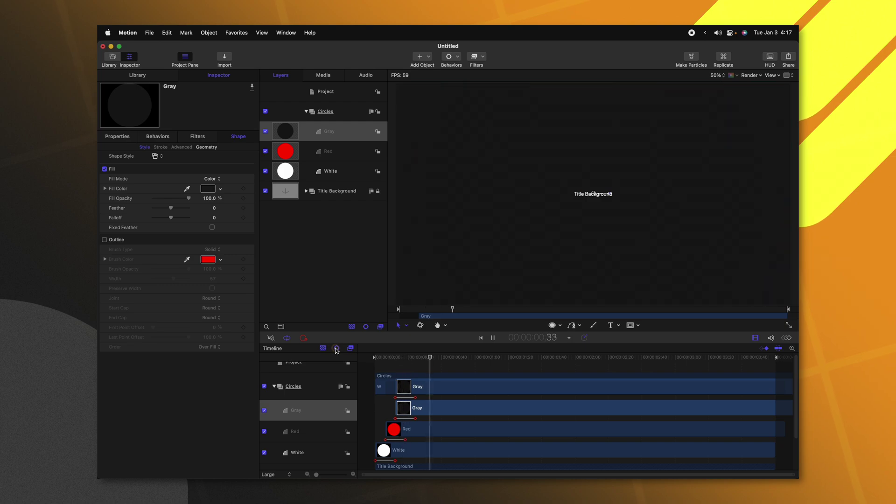
pyautogui.click(367, 358)
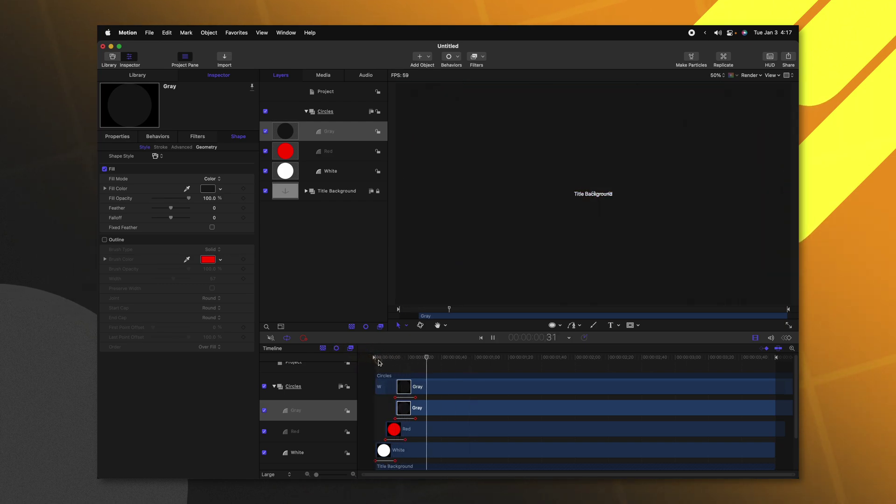
pyautogui.moveTo(396, 358); pyautogui.dragTo(404, 360)
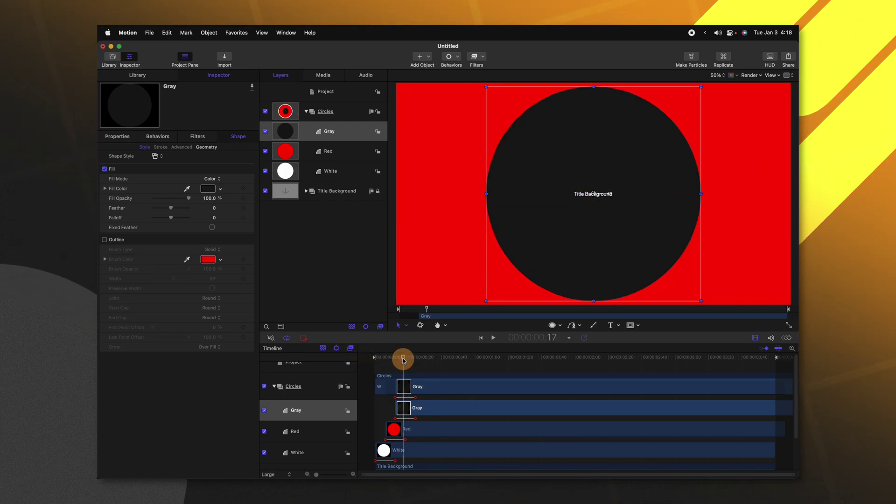
# Step: Duplicate the Gray circle layer and name the copy Off White
pyautogui.click(327, 134)
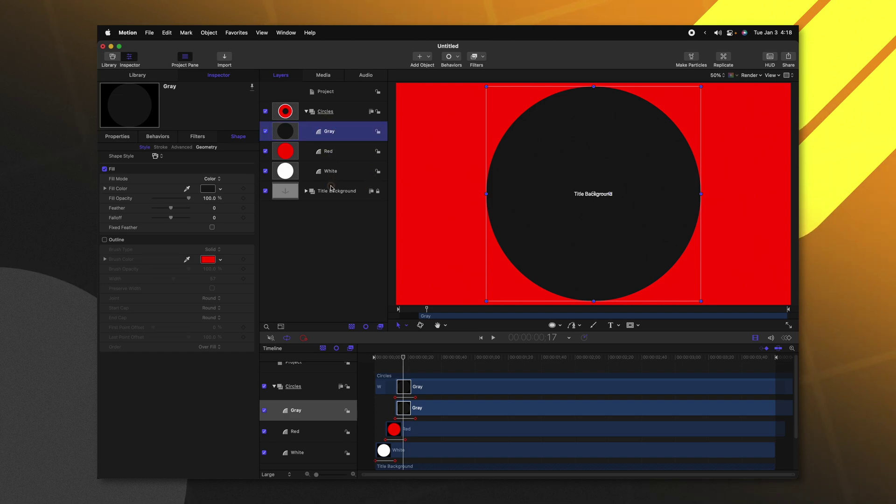
pyautogui.press('super+d')
pyautogui.doubleClick(329, 132)
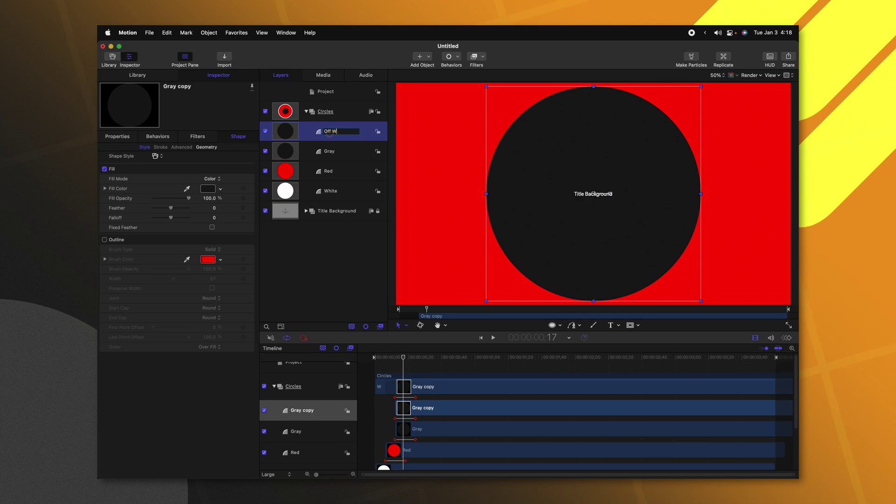
# Step: Set the Off White circle's fill to a slightly darkened white using the color picker's brightness control
pyautogui.click(207, 189)
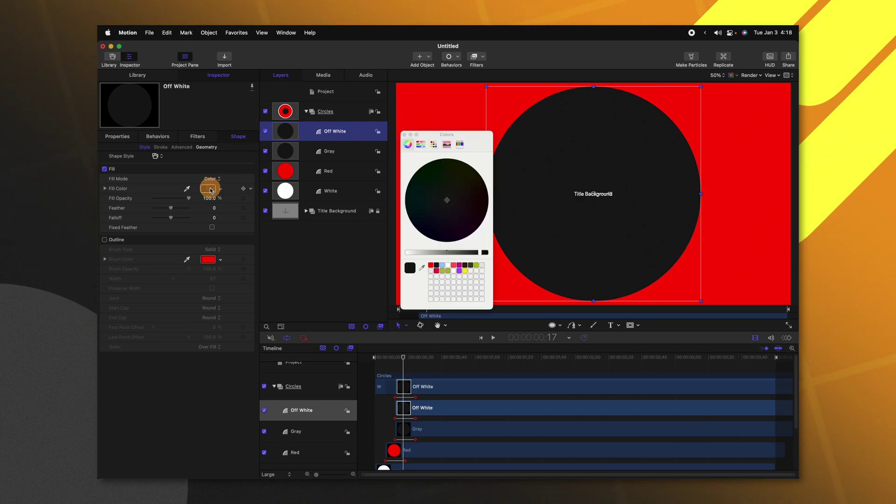
pyautogui.click(417, 256)
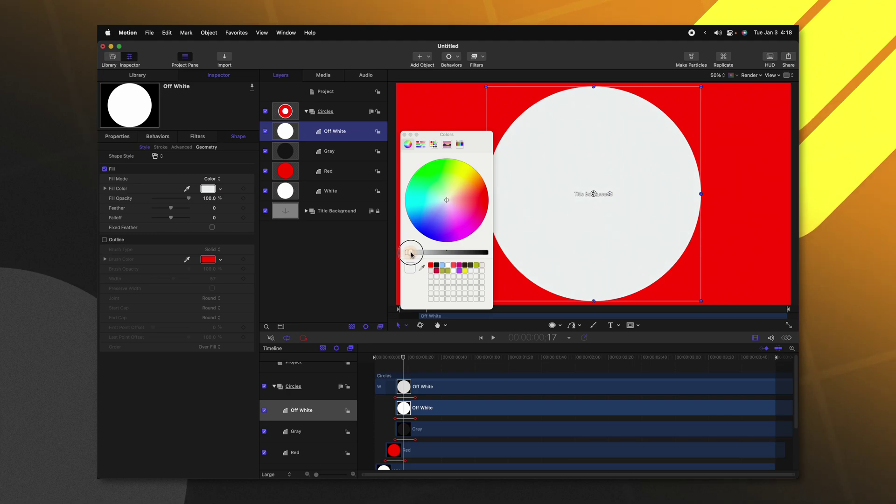
pyautogui.click(405, 135)
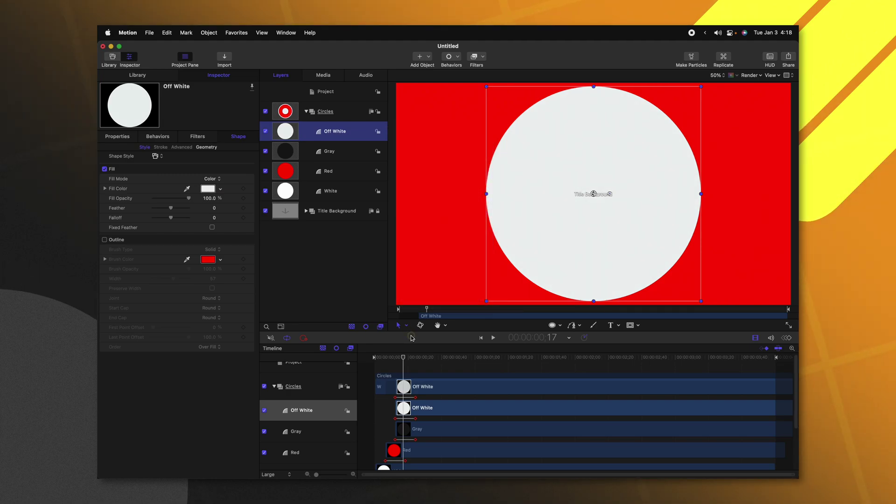
# Step: Shift the Off White circle to start about 6 frames after the Gray circle and play back the animation
pyautogui.click(416, 412)
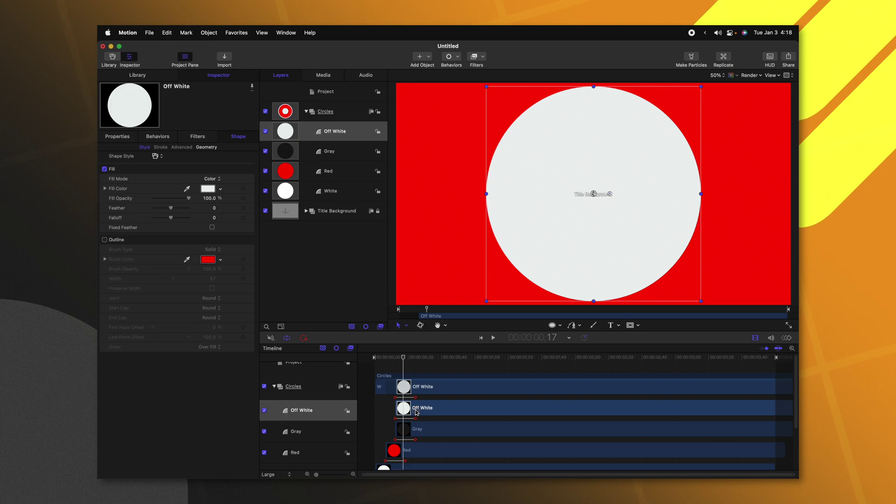
pyautogui.press('alt+super+Right')
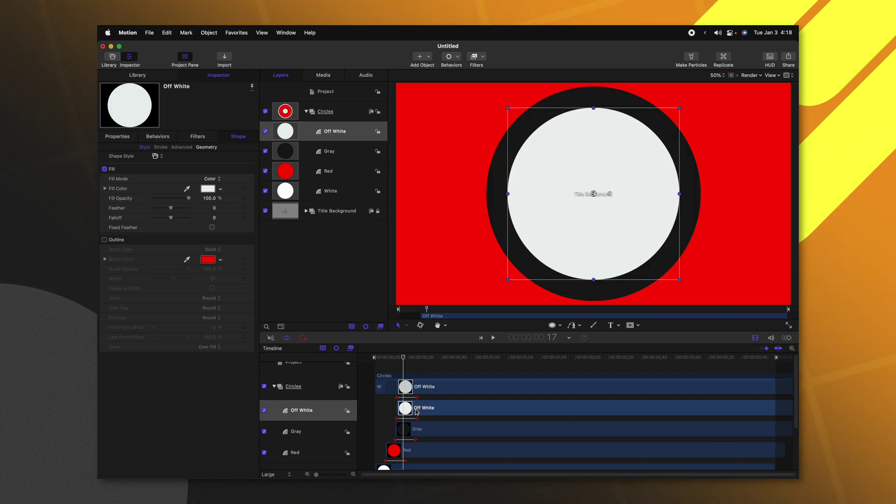
pyautogui.press('alt+super+Right')
pyautogui.press('alt+super+Right')
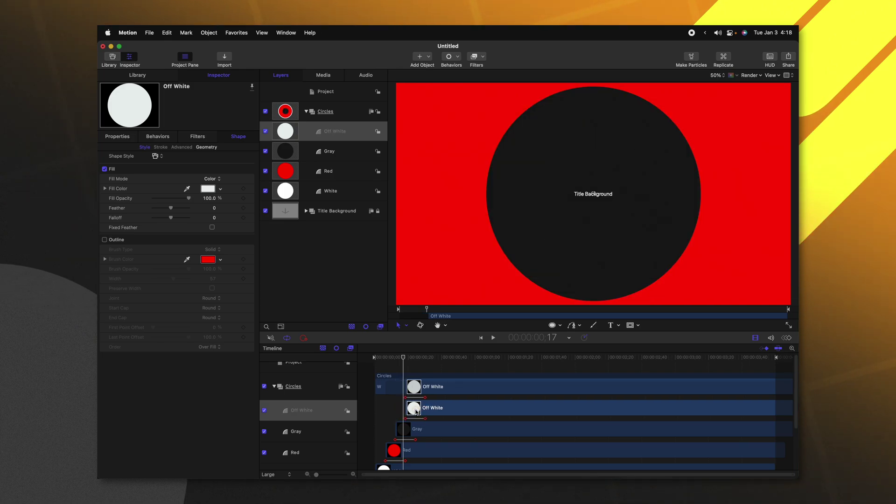
pyautogui.moveTo(394, 361)
pyautogui.mouseDown()
pyautogui.moveTo(373, 359)
pyautogui.moveTo(388, 358)
pyautogui.mouseUp()
pyautogui.press('space')
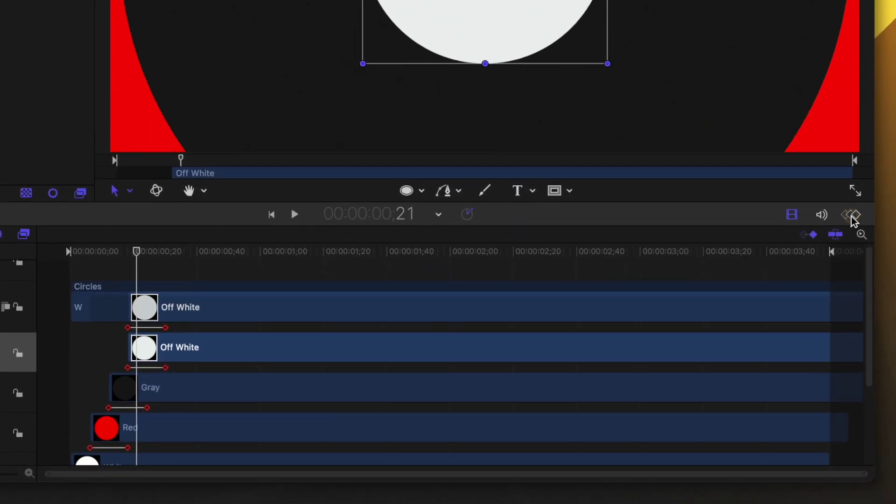
# Step: Show the Keyframe Editor and move the Off White circle's ending scale keyframes later to about frame 36
pyautogui.click(789, 332)
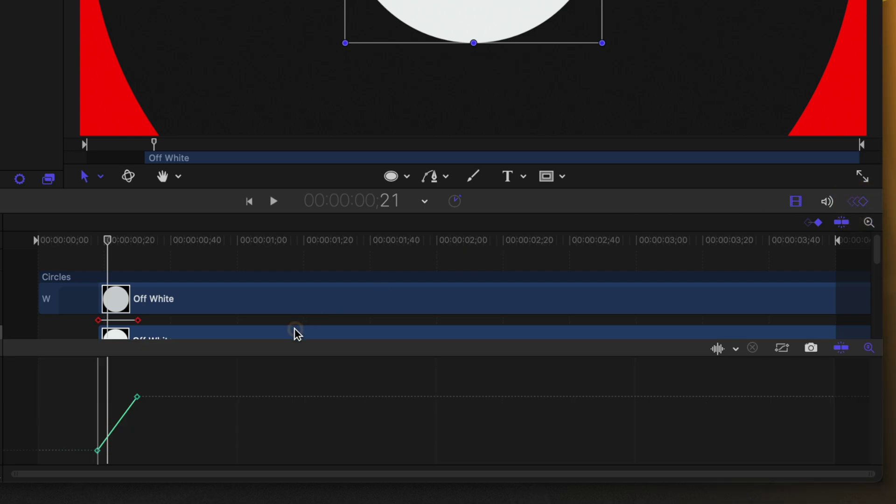
pyautogui.click(152, 383)
pyautogui.moveTo(172, 431)
pyautogui.mouseDown()
pyautogui.moveTo(130, 394)
pyautogui.moveTo(157, 396)
pyautogui.mouseUp()
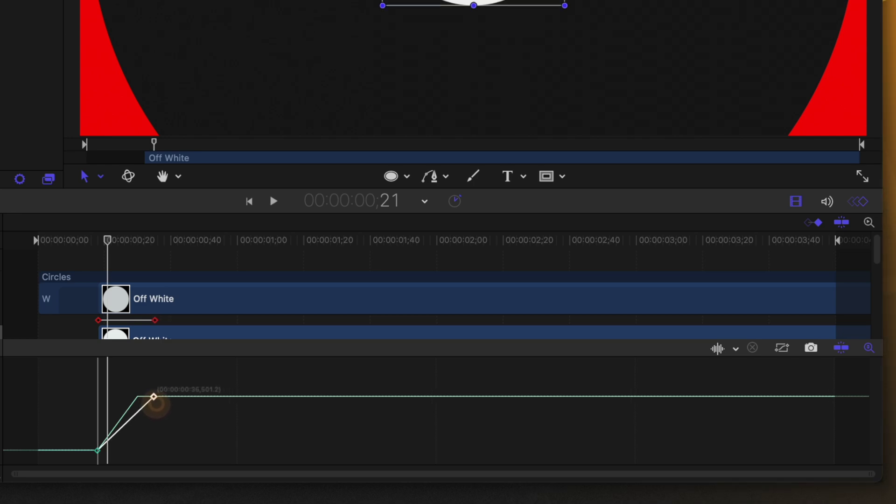
# Step: Change the Off White scale keyframes' interpolation to a smooth S-shaped curve and play the animation from the start
pyautogui.click(179, 456)
pyautogui.moveTo(101, 412); pyautogui.dragTo(102, 412)
pyautogui.click(128, 395)
pyautogui.rightClick(157, 397)
pyautogui.click(168, 395)
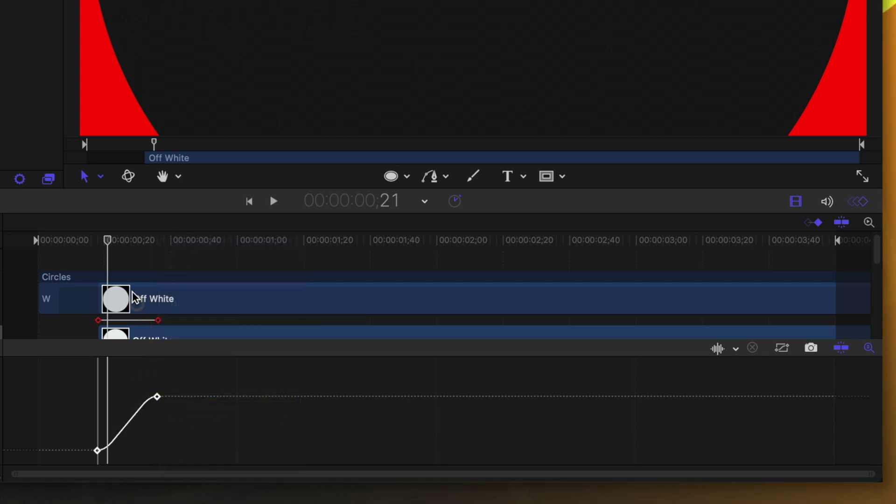
pyautogui.moveTo(107, 239); pyautogui.dragTo(2, 236)
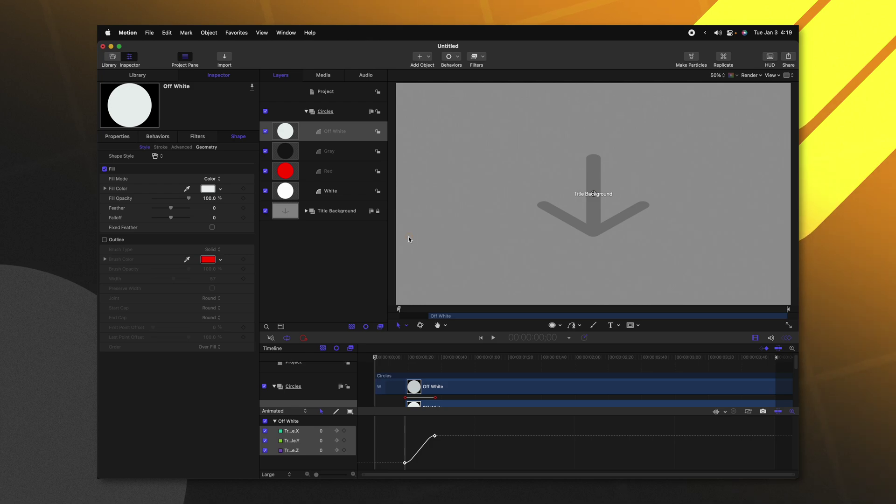
pyautogui.press('space')
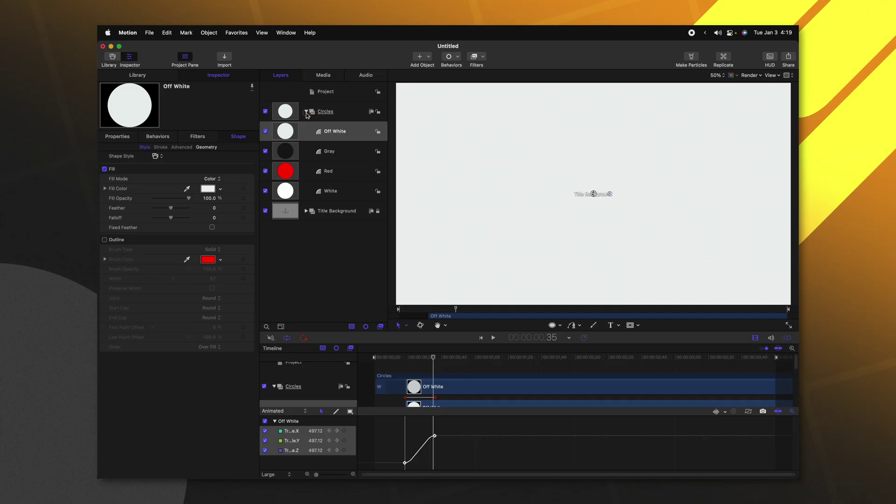
# Step: Collapse the Circles group and add a new group named Logo above it
pyautogui.click(306, 112)
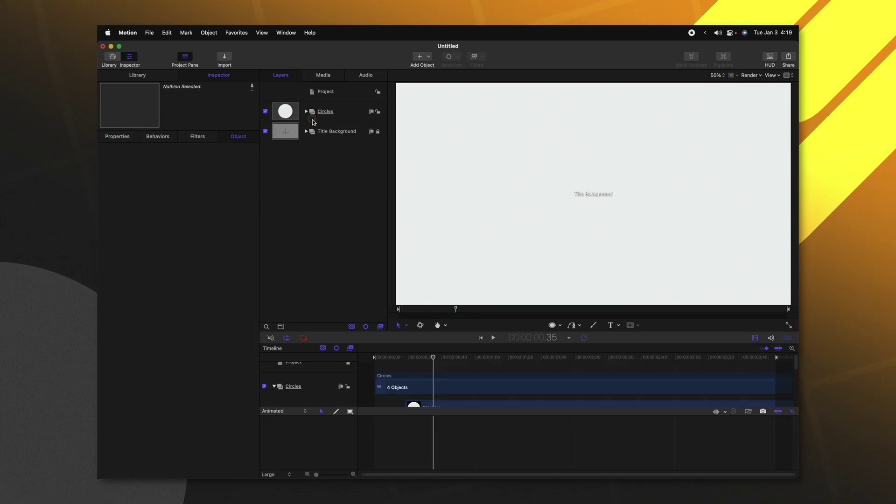
pyautogui.rightClick(314, 164)
pyautogui.click(327, 166)
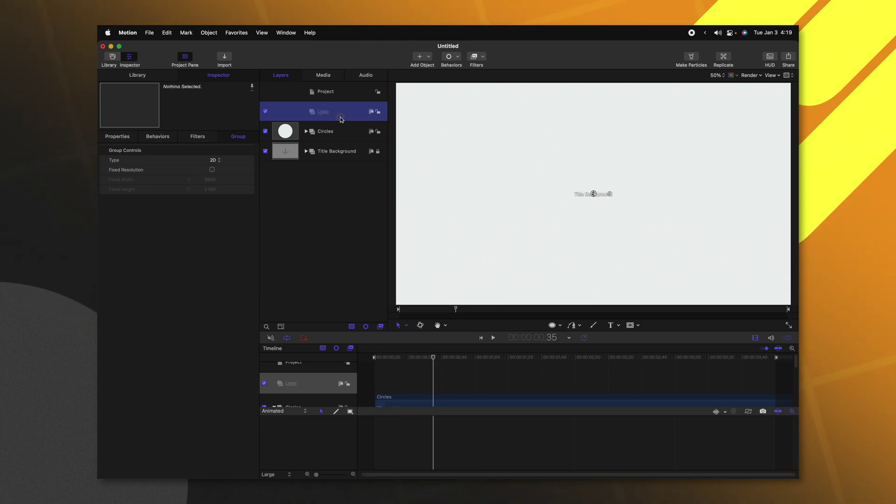
# Step: Import the Final Cut Bro full logo PNG into the Logo group and set its scale to 20%
pyautogui.press('super+i')
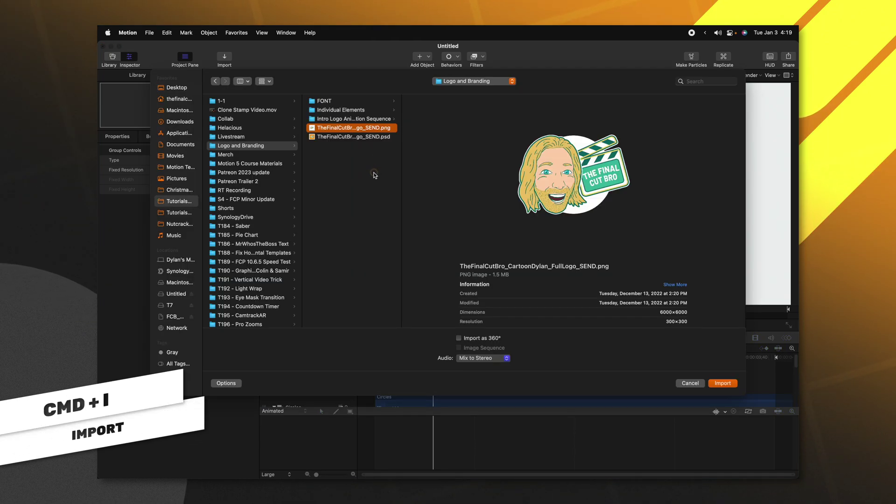
pyautogui.click(722, 383)
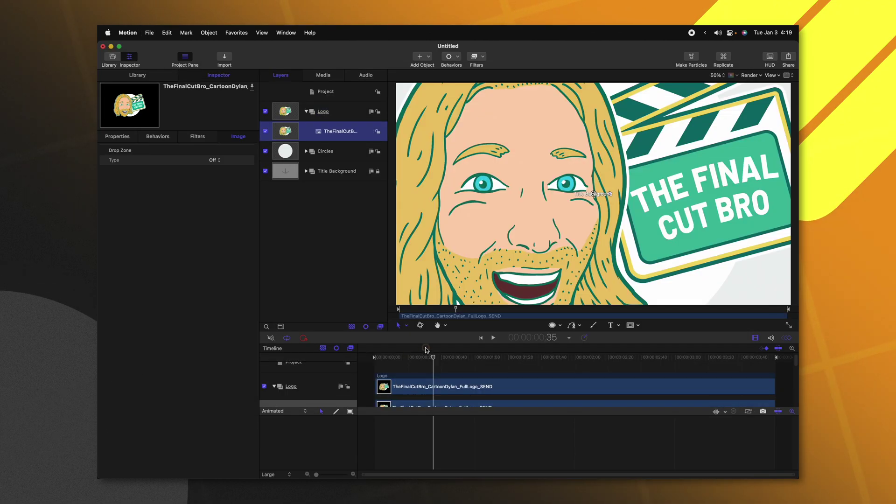
pyautogui.click(120, 136)
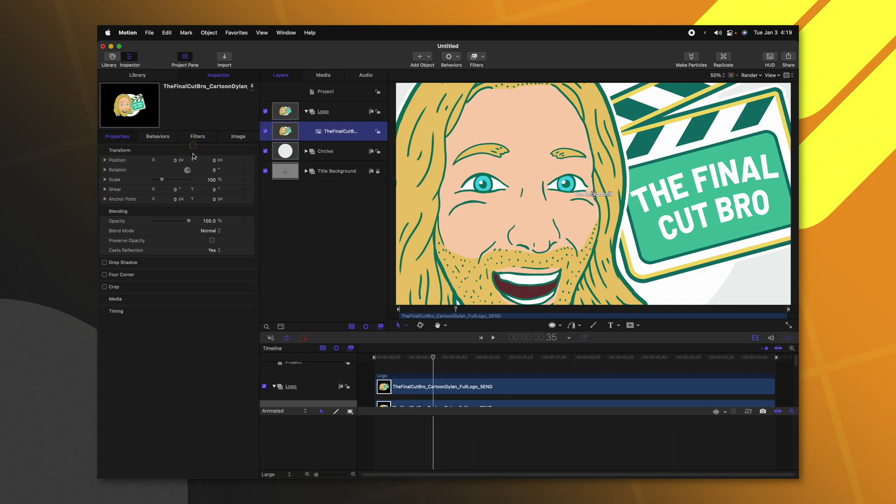
pyautogui.click(212, 180)
pyautogui.write('20')
pyautogui.press('Return')
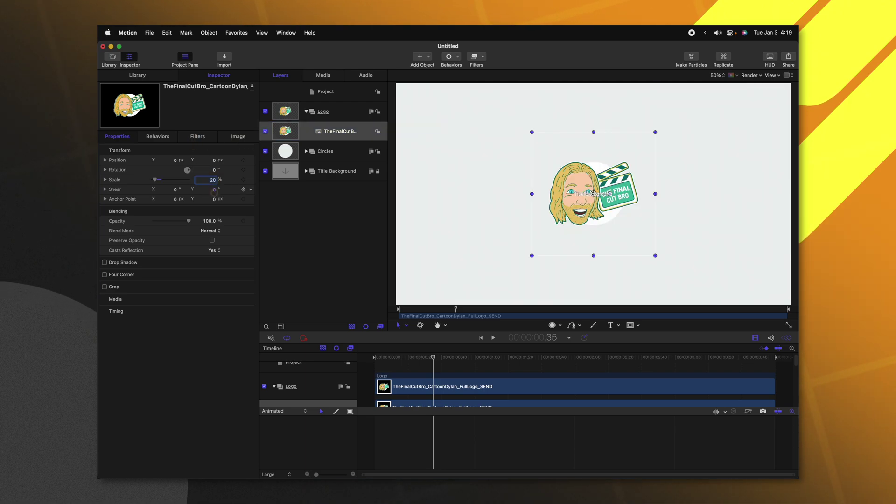
# Step: Set the logo image's In point at frame 24, where the Off White circle surrounds the logo
pyautogui.click(399, 358)
pyautogui.moveTo(399, 358); pyautogui.dragTo(414, 360)
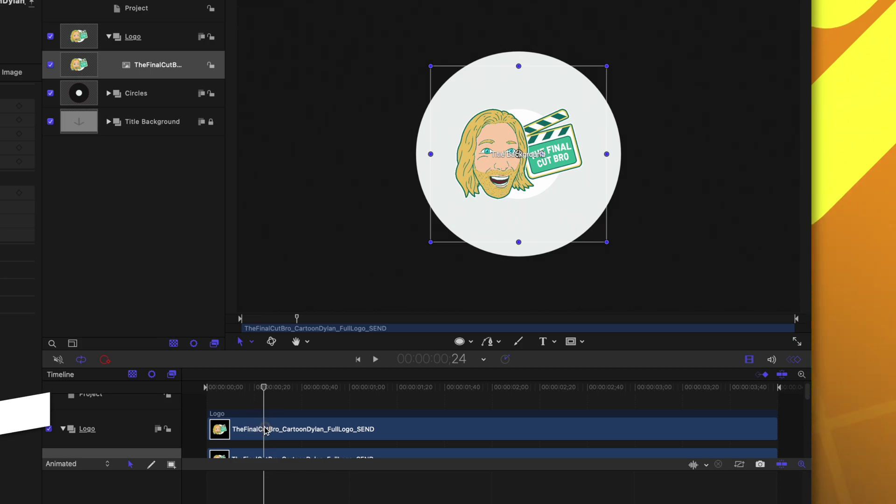
pyautogui.press('i')
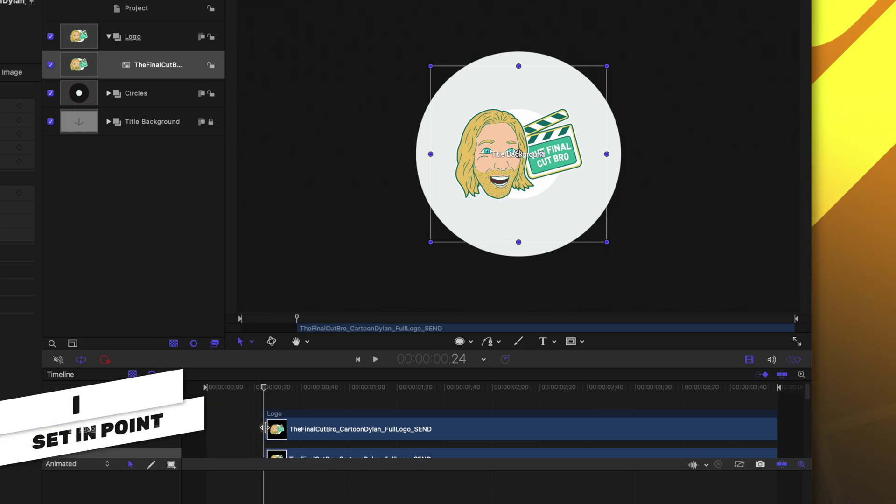
pyautogui.click(262, 387)
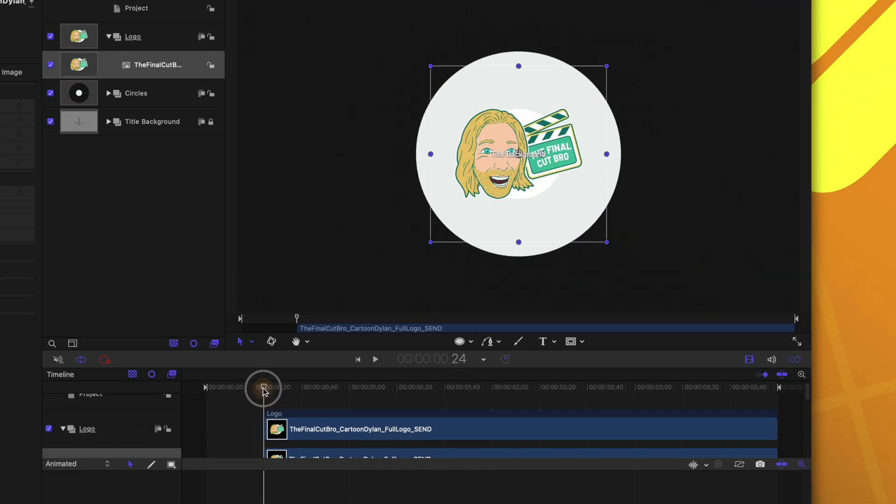
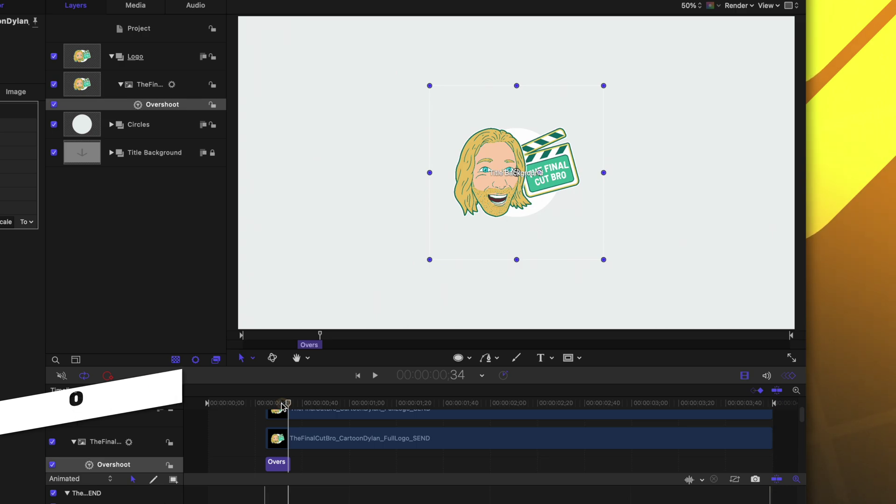
# Step: Preview the logo's Overshoot animation from frame 24 and extend the Overshoot behavior's end in the timeline to about frame 41
pyautogui.moveTo(286, 406); pyautogui.dragTo(266, 402)
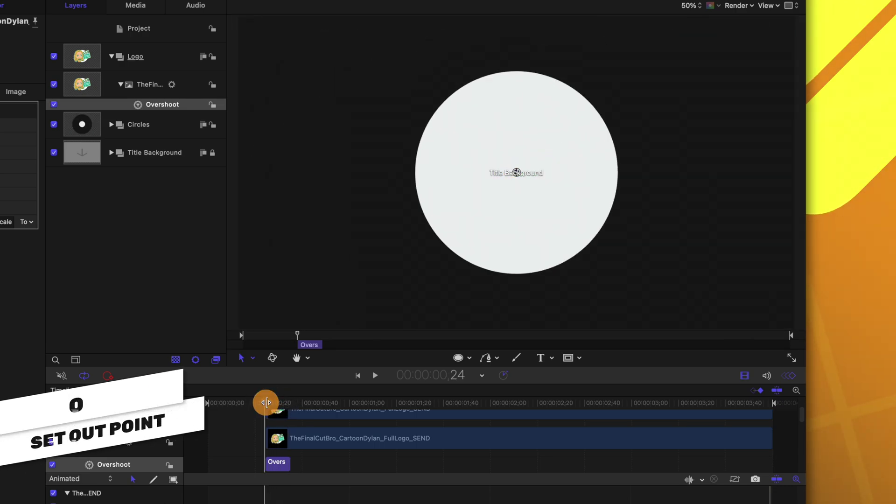
pyautogui.press('space')
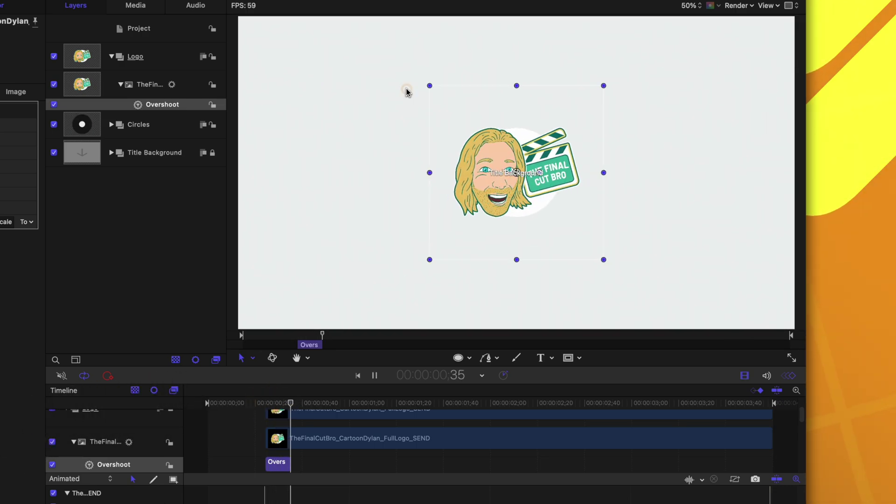
pyautogui.press('space')
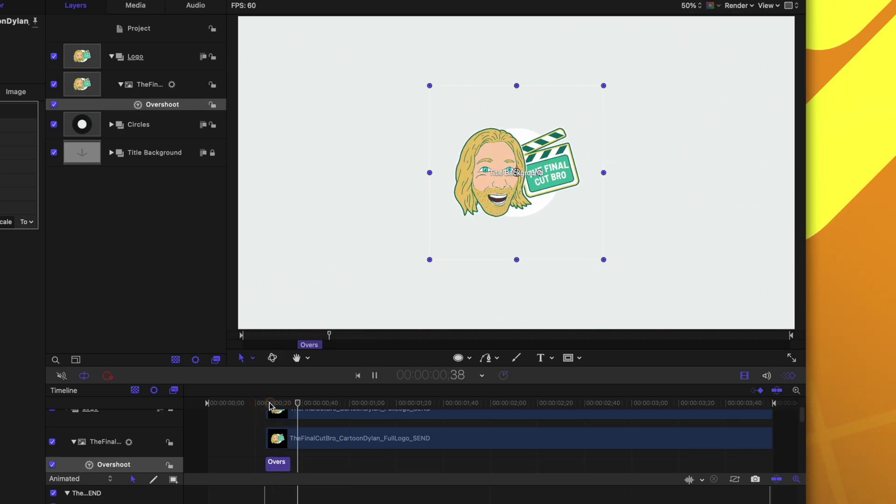
pyautogui.press('space')
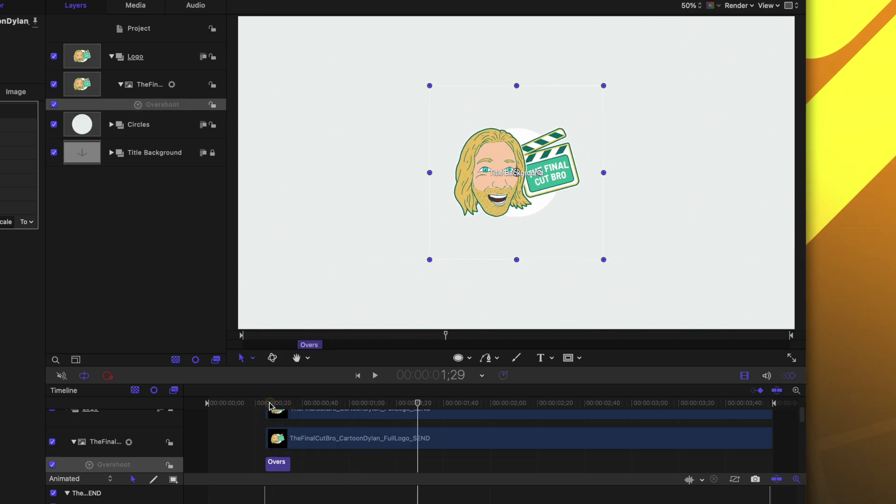
pyautogui.moveTo(289, 465); pyautogui.dragTo(305, 465)
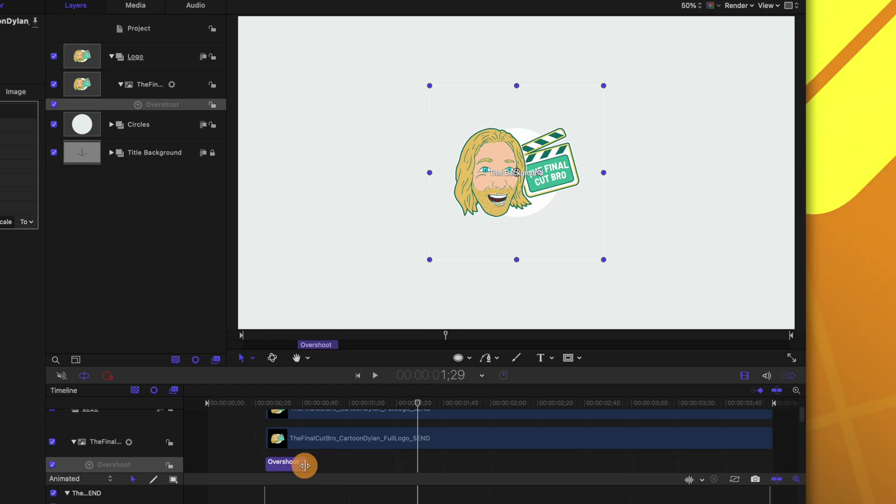
pyautogui.press('space')
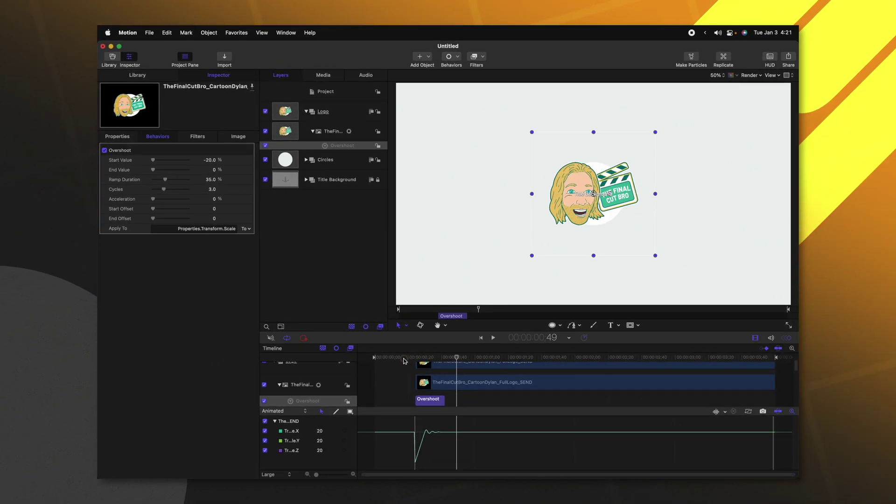
# Step: Set the Overshoot behavior's Cycles to 1 and play the logo animation
pyautogui.moveTo(420, 359); pyautogui.dragTo(430, 359)
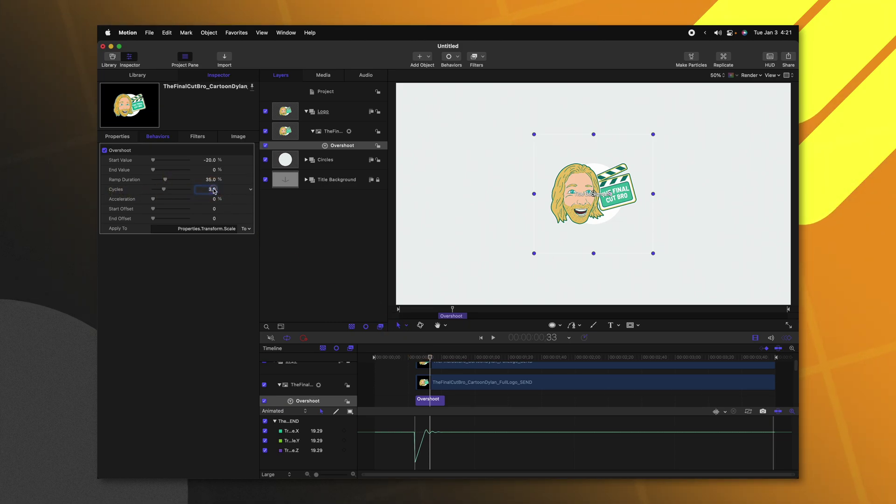
pyautogui.moveTo(214, 191); pyautogui.dragTo(200, 191)
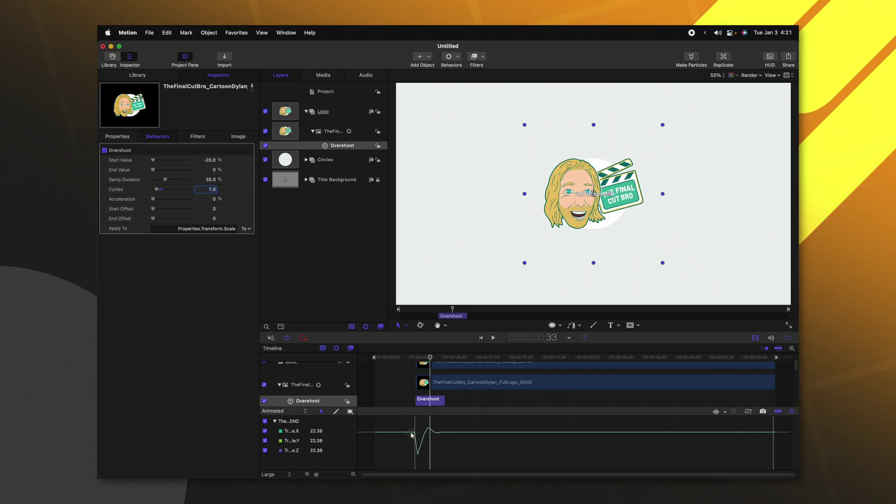
pyautogui.moveTo(430, 356); pyautogui.dragTo(412, 358)
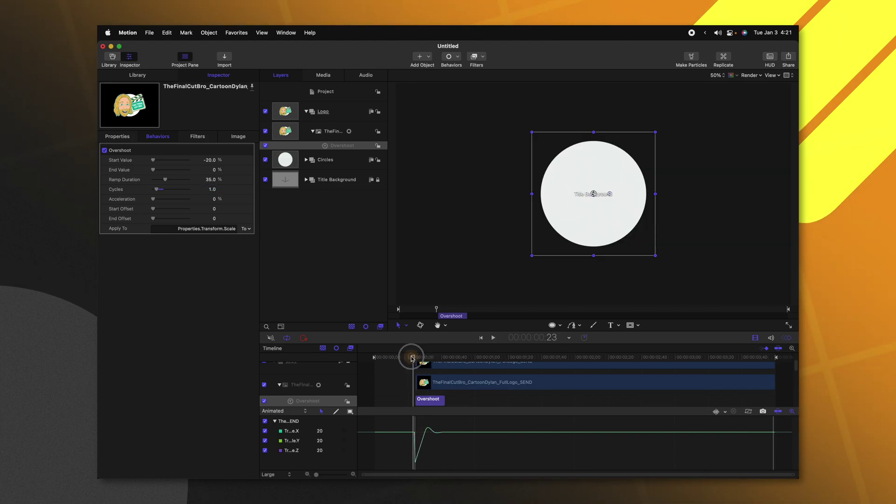
pyautogui.press('space')
pyautogui.click(392, 357)
pyautogui.press('space')
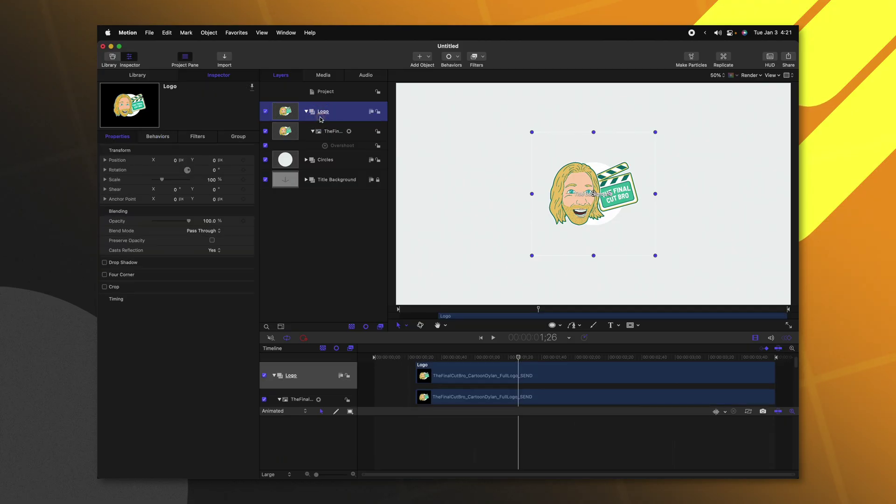
# Step: Add the Basic Motion behavior Move to the Logo group
pyautogui.click(455, 60)
pyautogui.moveTo(462, 77)
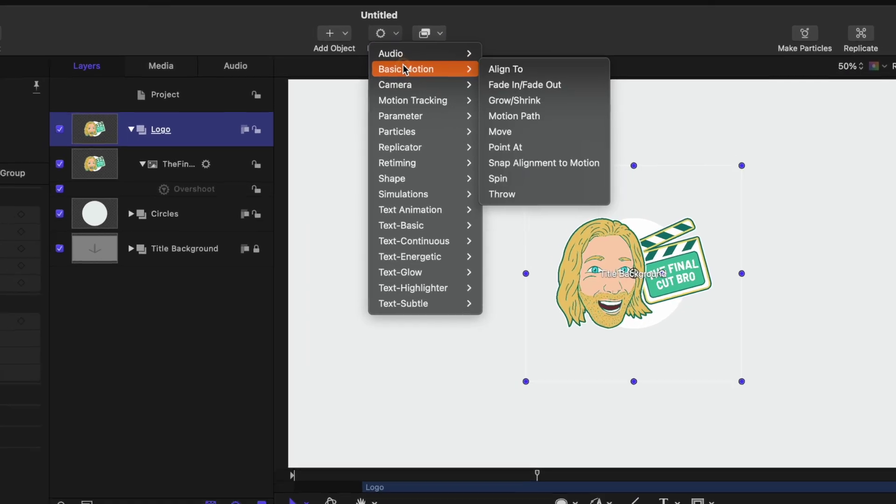
pyautogui.click(511, 135)
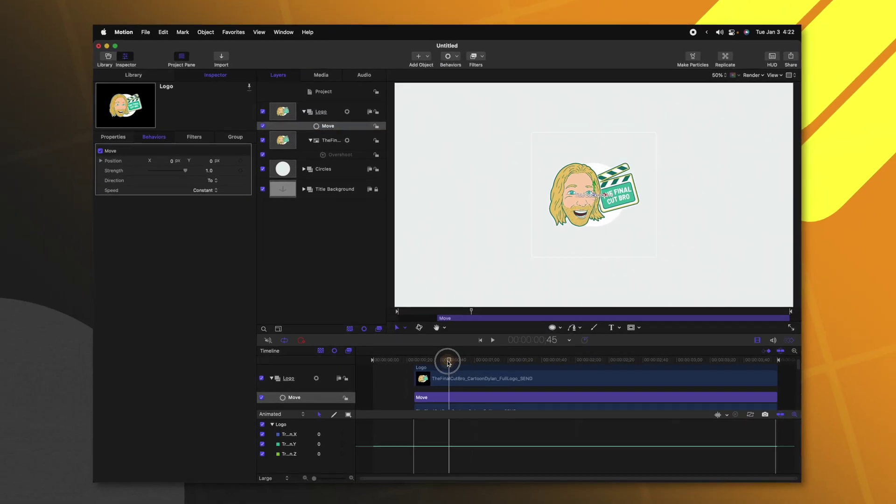
# Step: Trim the Move behavior in the timeline so it runs from frame 36 to frame 50
pyautogui.moveTo(443, 362)
pyautogui.mouseDown()
pyautogui.moveTo(422, 359)
pyautogui.moveTo(436, 360)
pyautogui.mouseUp()
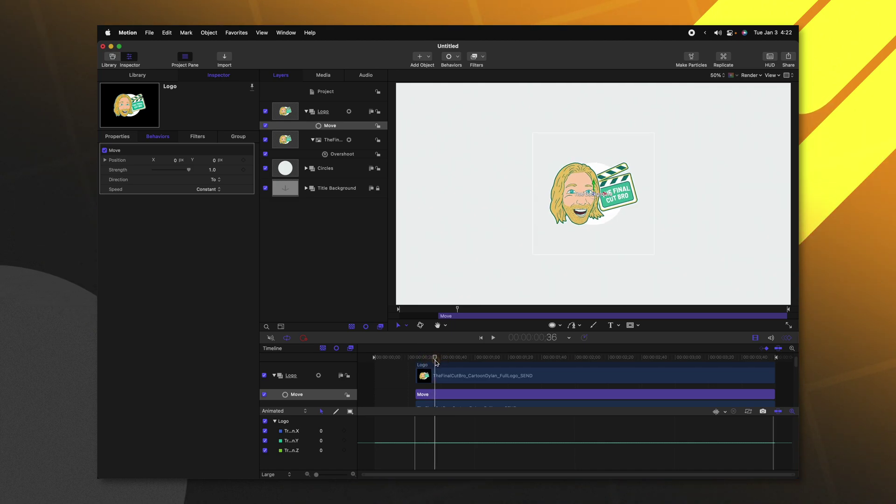
pyautogui.moveTo(417, 394); pyautogui.dragTo(435, 395)
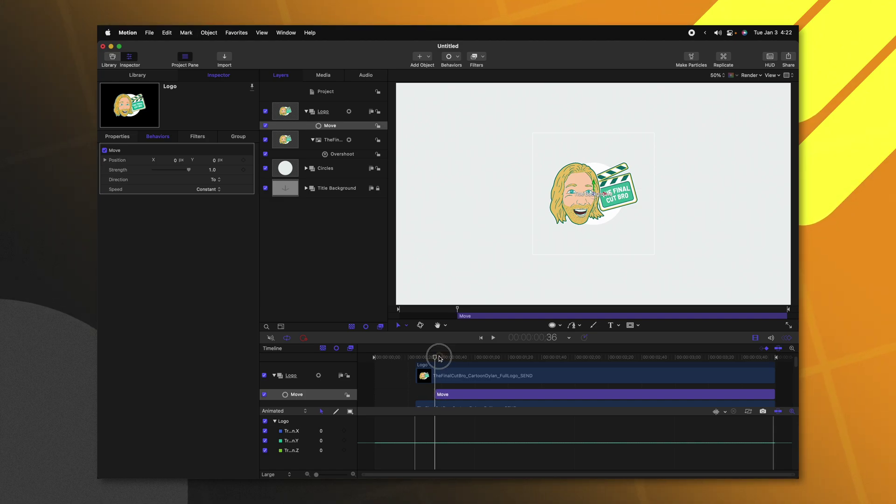
pyautogui.moveTo(455, 360); pyautogui.dragTo(458, 360)
pyautogui.press('o')
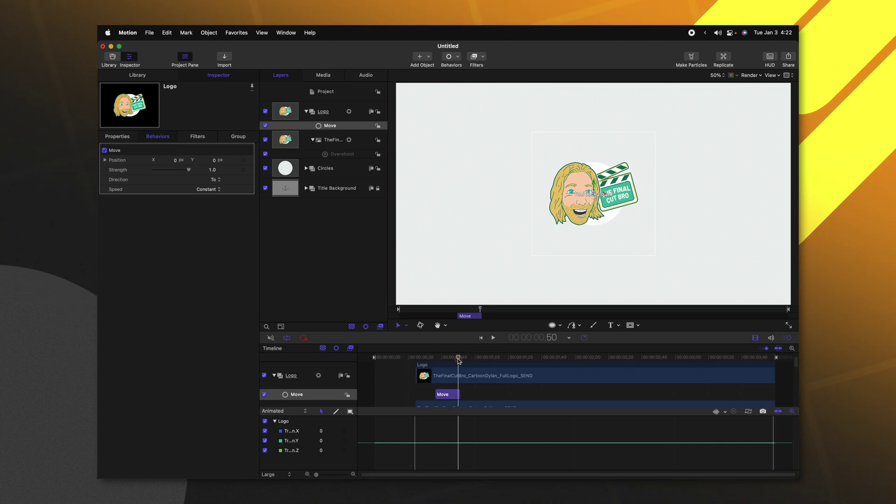
pyautogui.moveTo(452, 360); pyautogui.dragTo(439, 361)
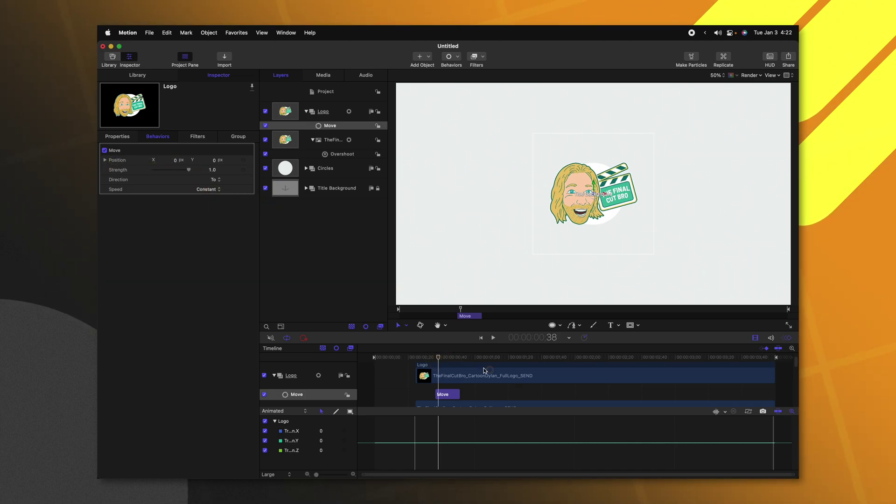
pyautogui.moveTo(448, 362); pyautogui.dragTo(459, 362)
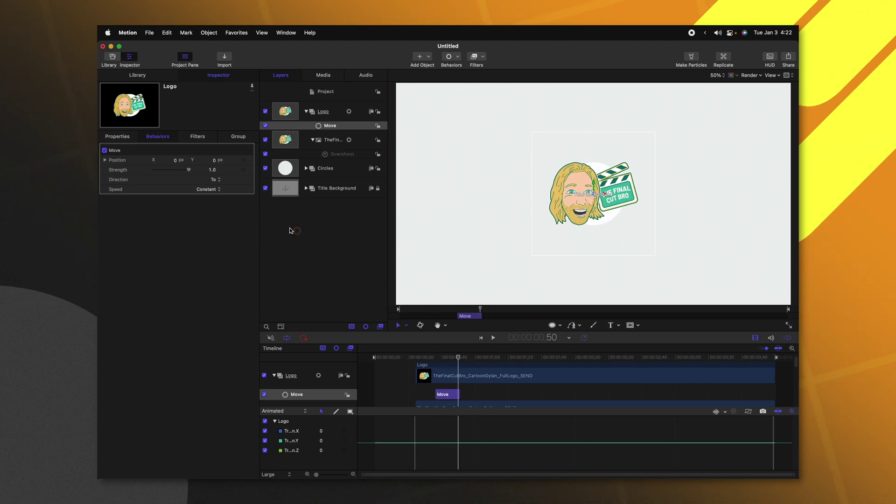
# Step: Set the Move behavior's X position to 400 px and preview the logo sliding sideways
pyautogui.moveTo(176, 162)
pyautogui.mouseDown()
pyautogui.moveTo(196, 162)
pyautogui.moveTo(170, 160)
pyautogui.mouseUp()
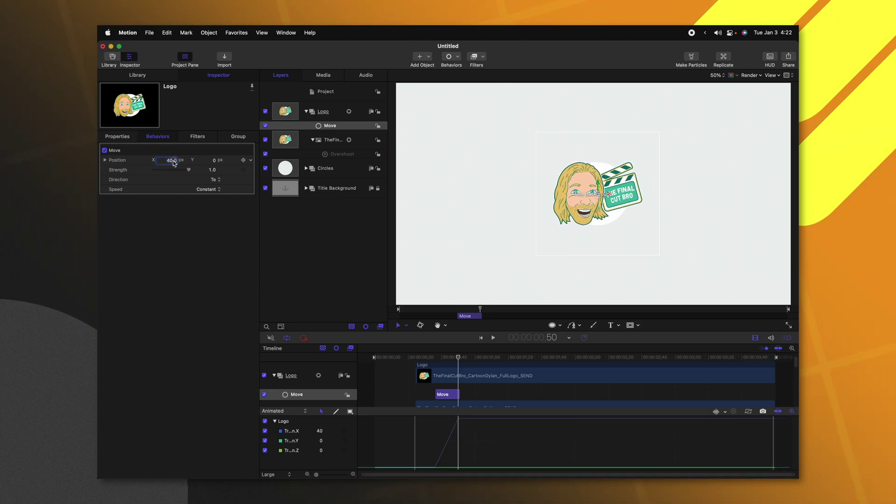
pyautogui.press('Return')
pyautogui.moveTo(414, 356); pyautogui.dragTo(436, 357)
pyautogui.press('space')
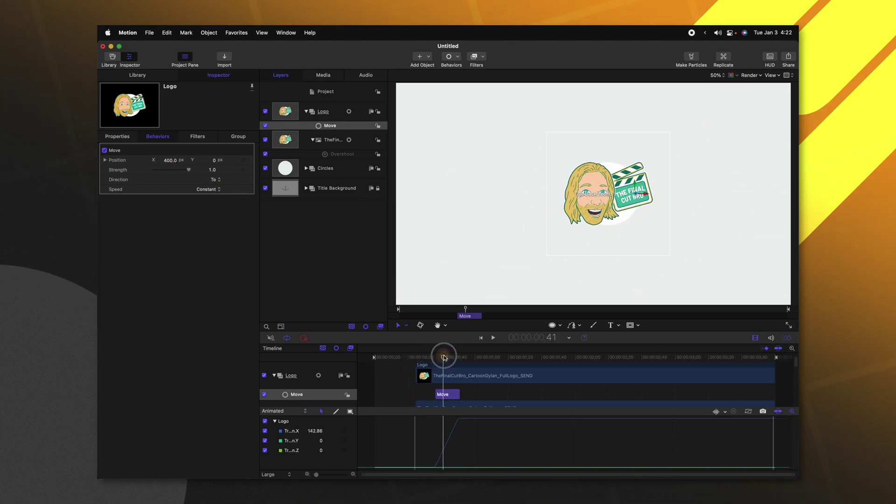
pyautogui.moveTo(436, 358); pyautogui.dragTo(430, 359)
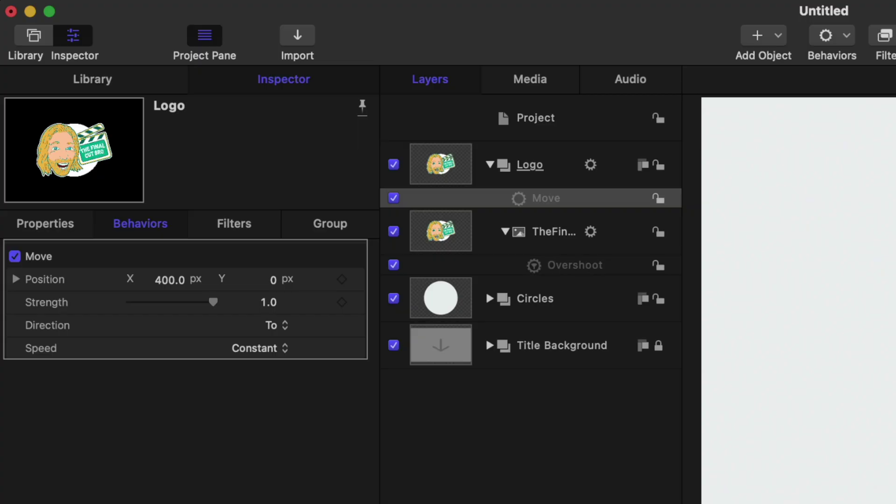
# Step: Set the Move behavior's speed to Decelerate and extend its end in the timeline to about frame 56
pyautogui.click(286, 348)
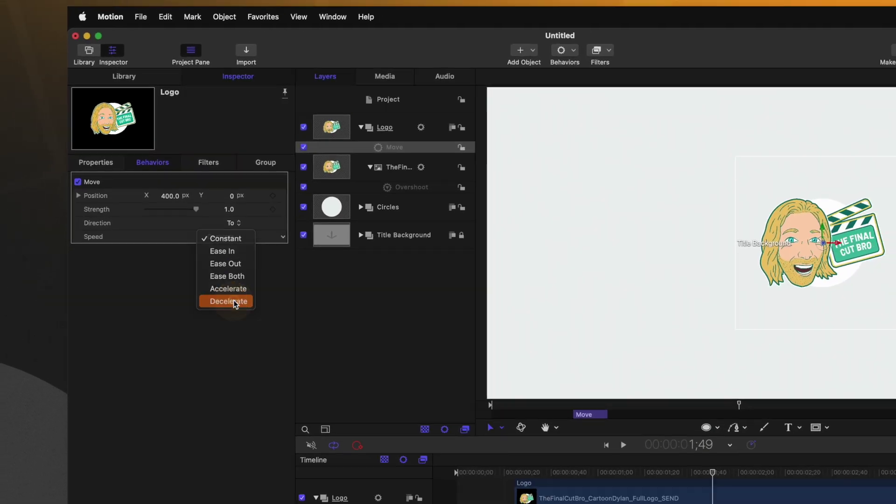
pyautogui.click(268, 457)
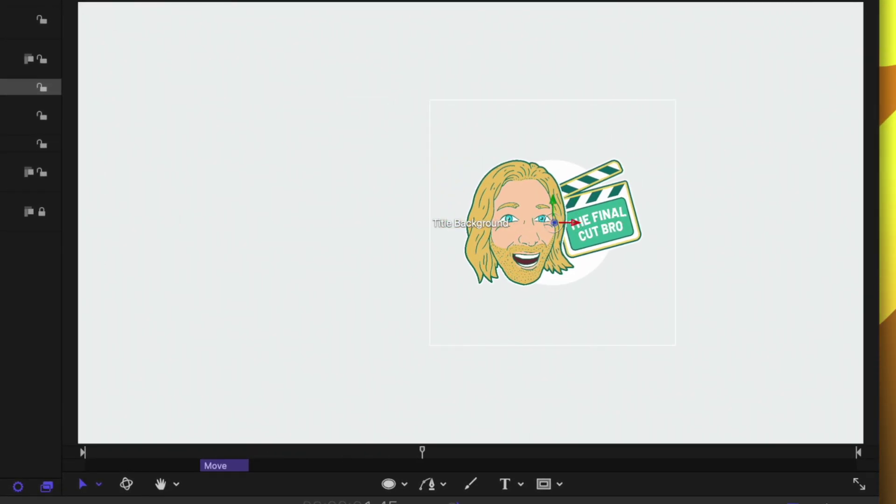
pyautogui.moveTo(210, 486); pyautogui.dragTo(450, 364)
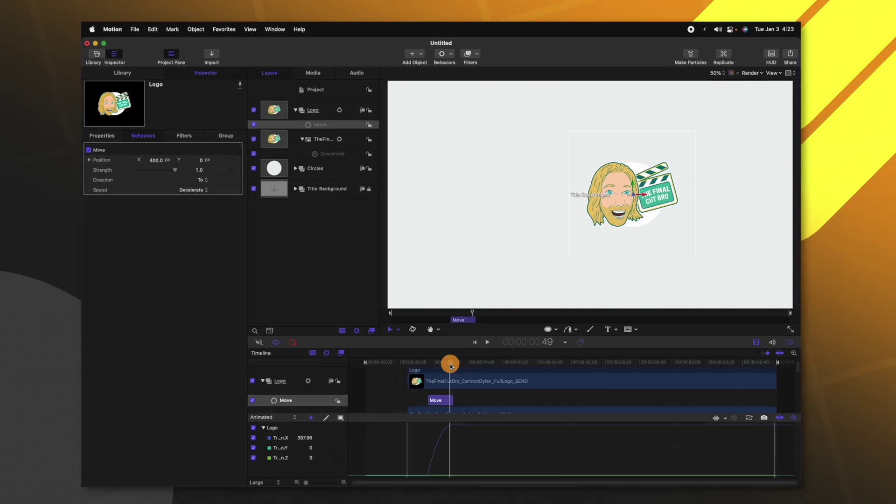
pyautogui.moveTo(452, 400); pyautogui.dragTo(461, 399)
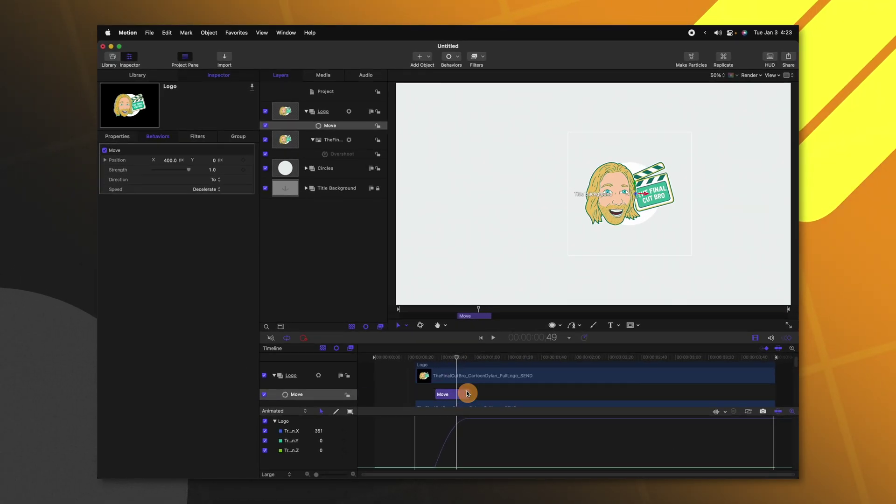
pyautogui.press('space')
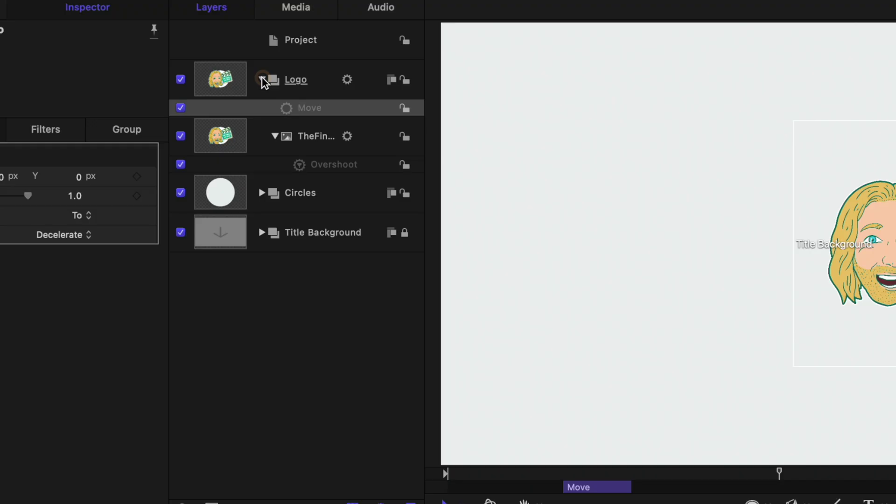
# Step: Collapse the Logo group and add a new group named Subscribe above it
pyautogui.click(262, 80)
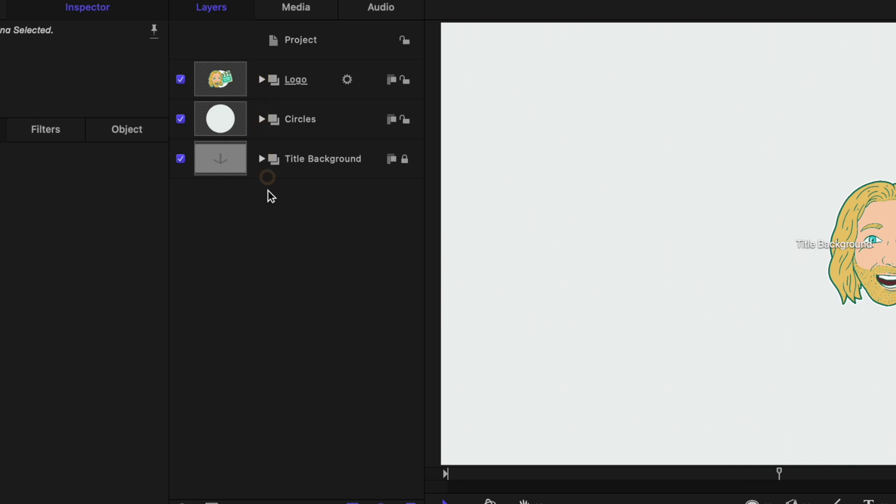
pyautogui.rightClick(278, 294)
pyautogui.click(285, 288)
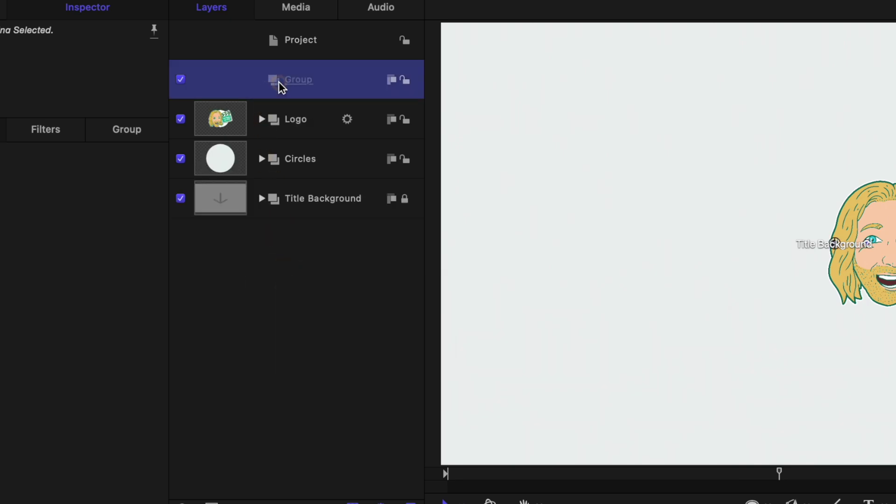
pyautogui.doubleClick(299, 80)
pyautogui.write('Subscr')
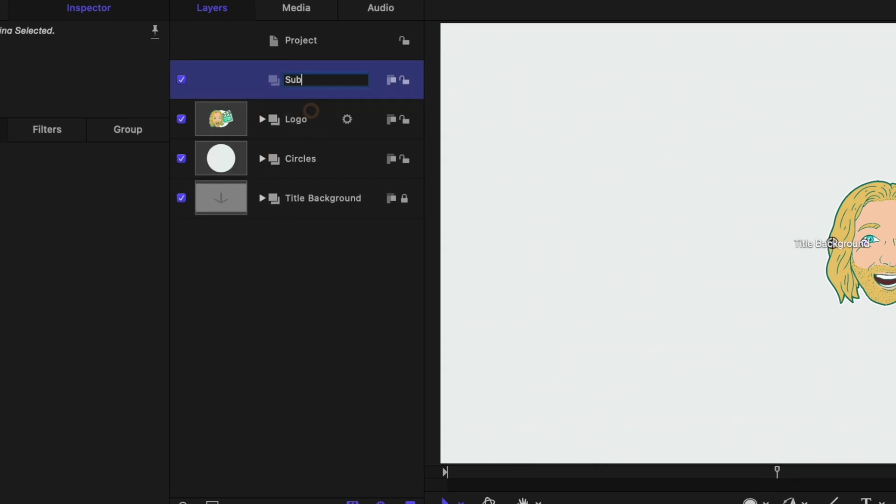
pyautogui.write('ibe')
pyautogui.press('Return')
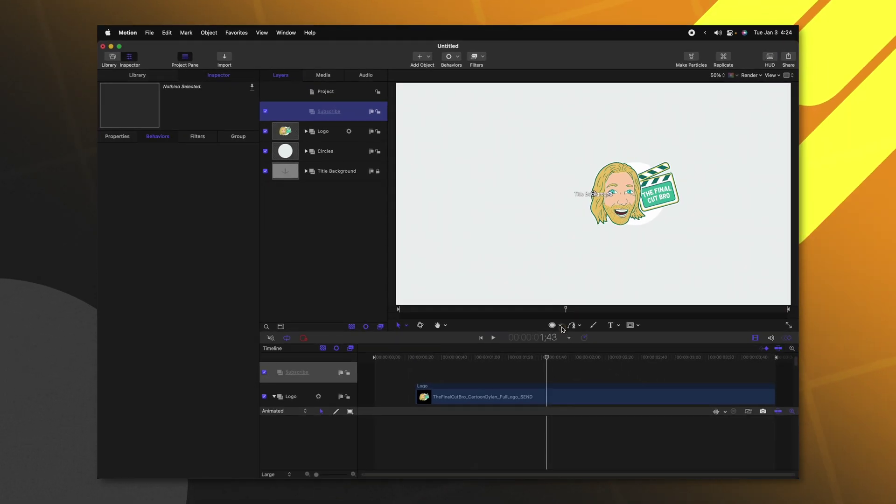
# Step: Draw a wide, flat rectangle with a size of about 726 in the Subscribe group, on the canvas left of the logo
pyautogui.click(562, 326)
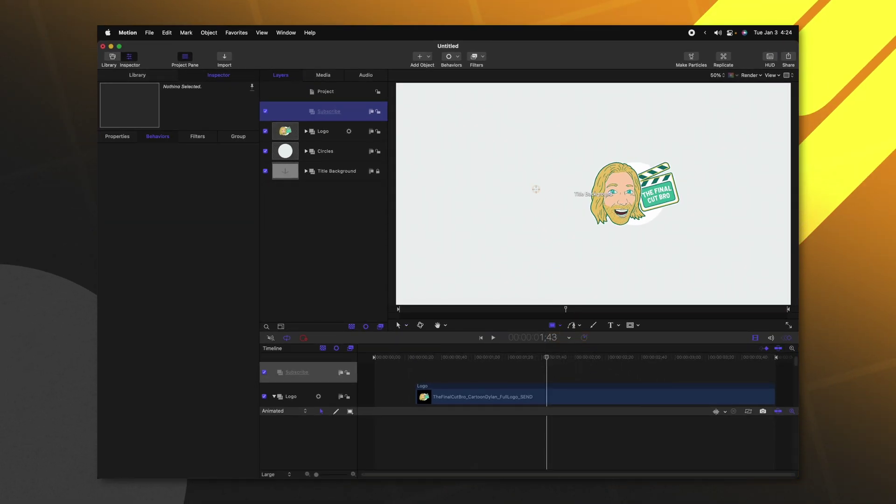
pyautogui.moveTo(499, 184); pyautogui.dragTo(491, 183)
pyautogui.moveTo(547, 196); pyautogui.dragTo(560, 195)
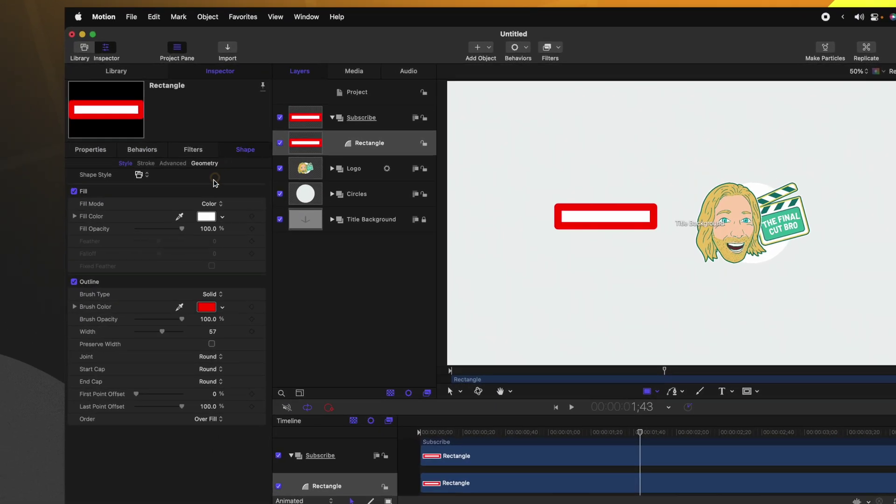
# Step: Turn off the rectangle's outline and change its fill color to the saved red swatch
pyautogui.click(74, 282)
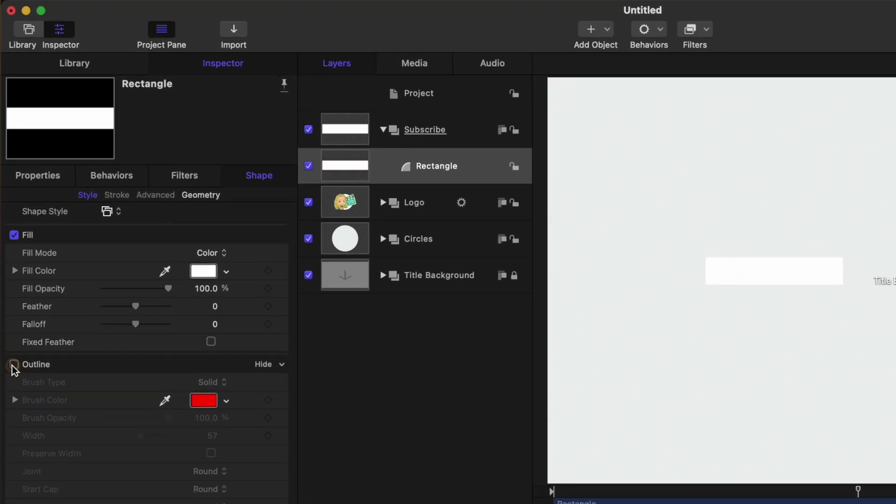
pyautogui.click(205, 270)
pyautogui.click(611, 410)
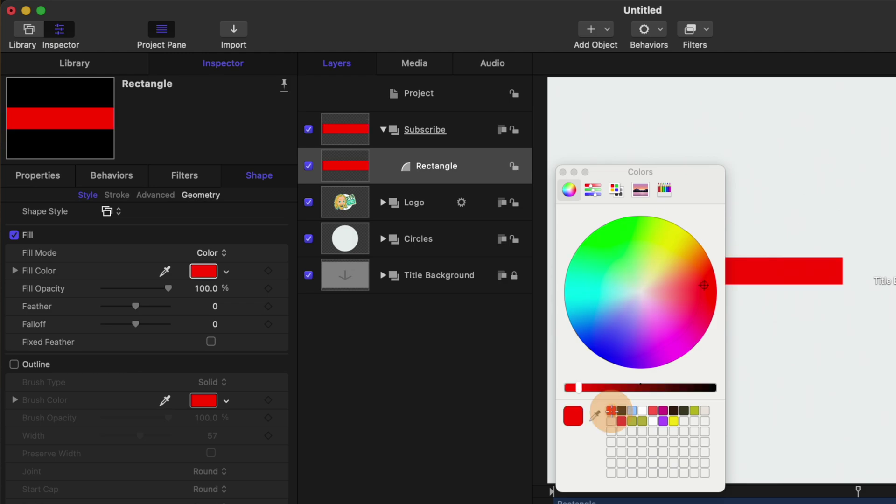
pyautogui.click(563, 172)
# Step: Set the red rectangle's geometry to 600 wide and 150 high with a roundness of 24
pyautogui.click(209, 194)
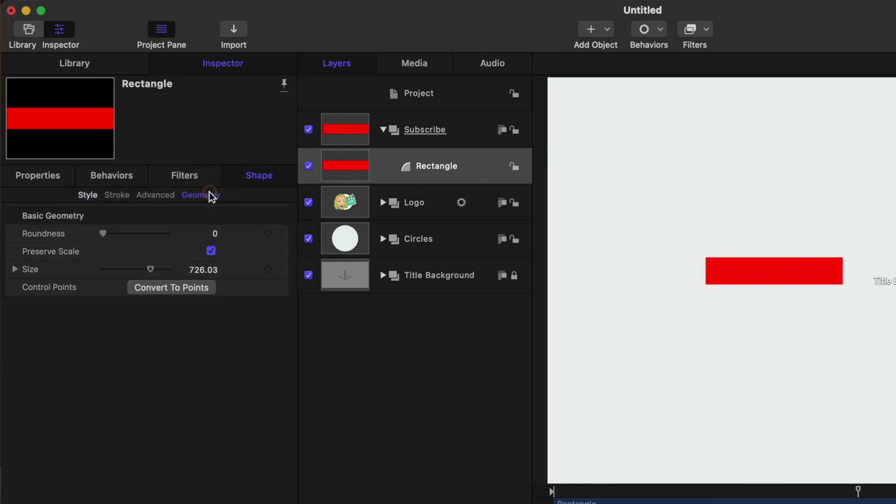
pyautogui.click(15, 270)
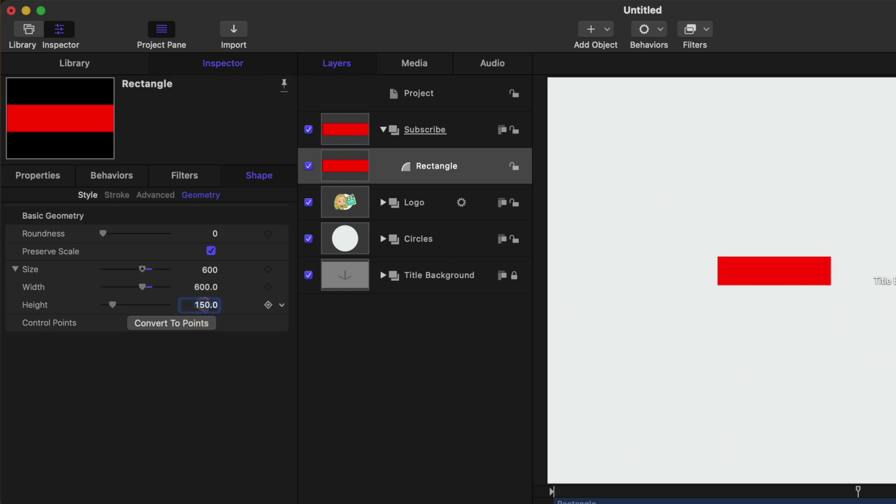
pyautogui.moveTo(103, 234); pyautogui.dragTo(135, 233)
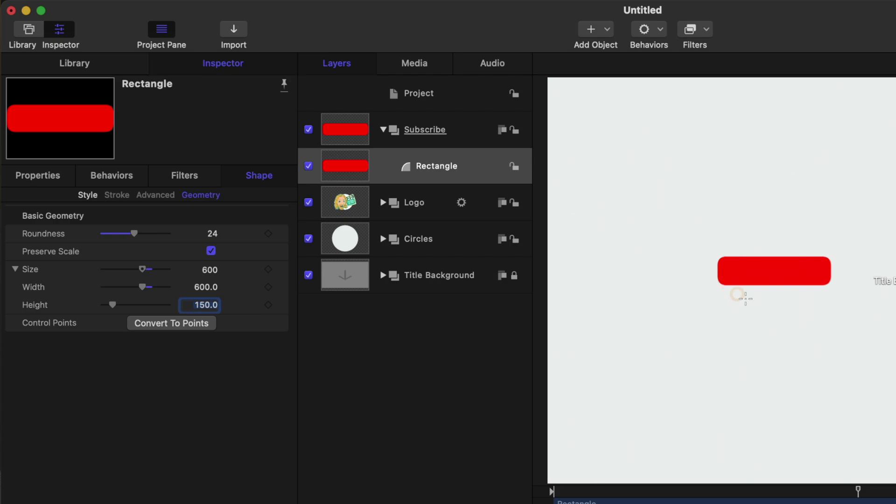
# Step: Reposition the red rectangle just left of the logo, at about X -445 px and Y -1 px
pyautogui.click(517, 203)
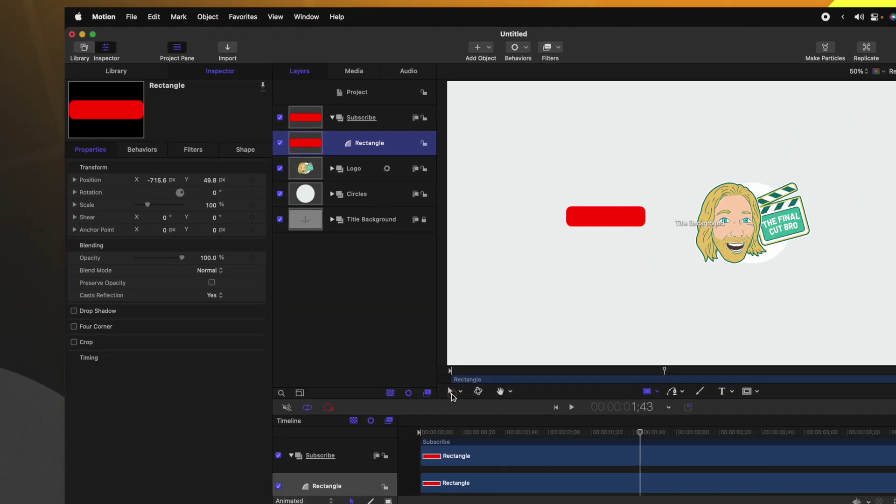
pyautogui.click(450, 392)
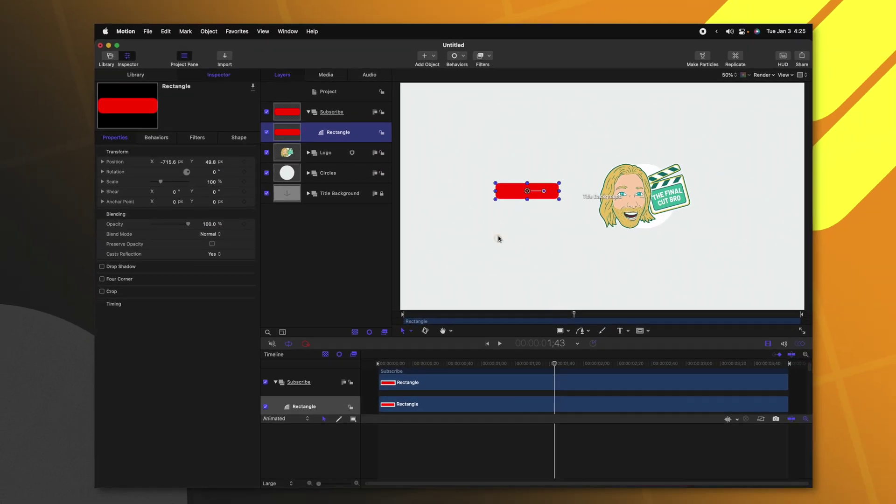
pyautogui.moveTo(519, 190); pyautogui.dragTo(548, 194)
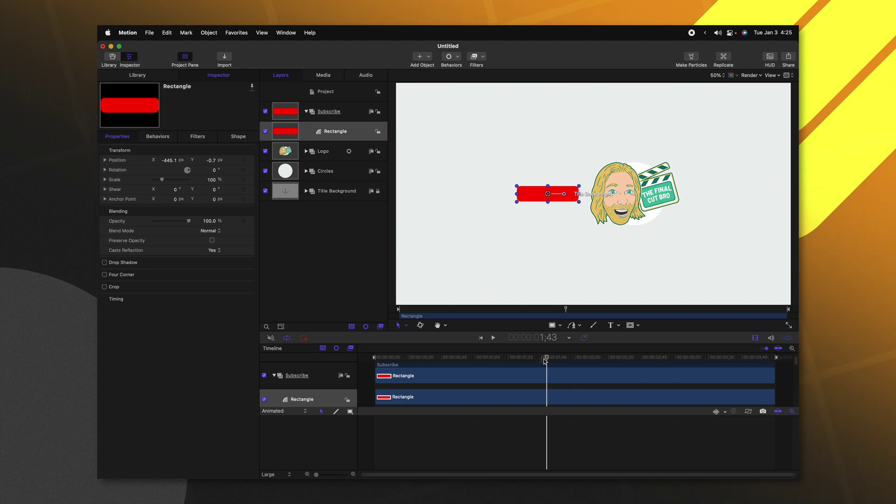
# Step: Add the text "SUBSCRIBE!" on the red rectangle inside the Subscribe group
pyautogui.click(355, 113)
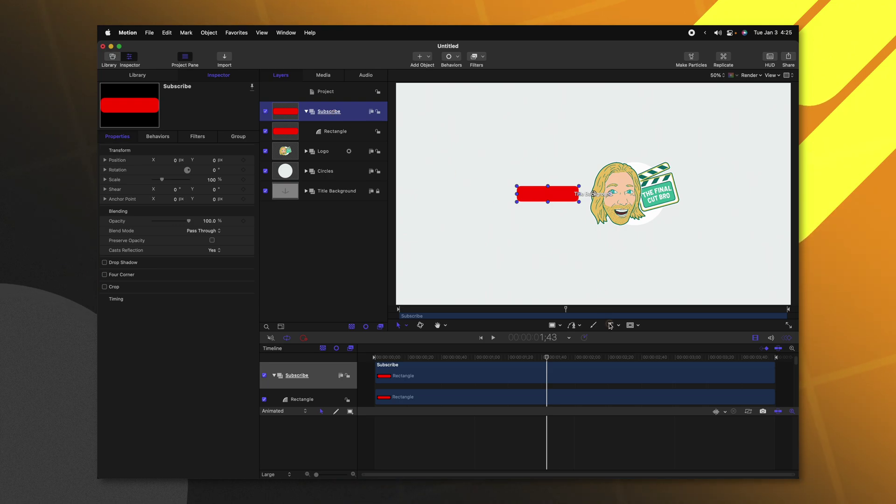
pyautogui.press('t')
pyautogui.click(532, 213)
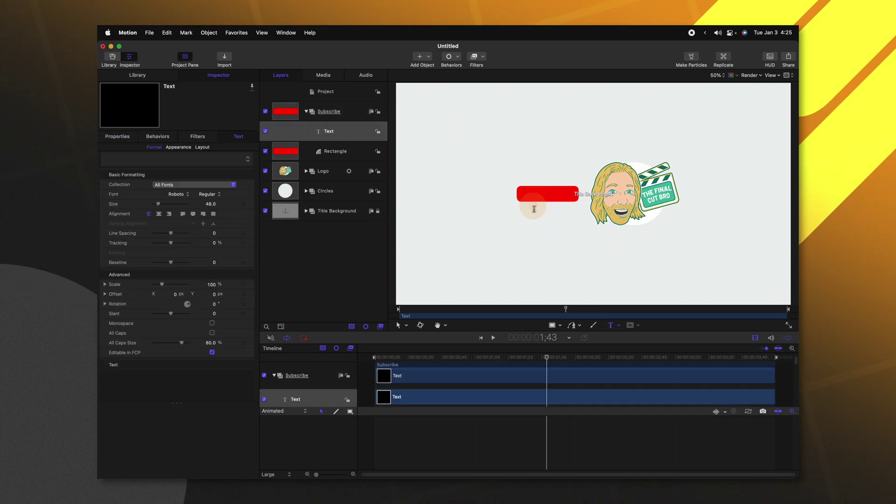
pyautogui.write('SUBSC')
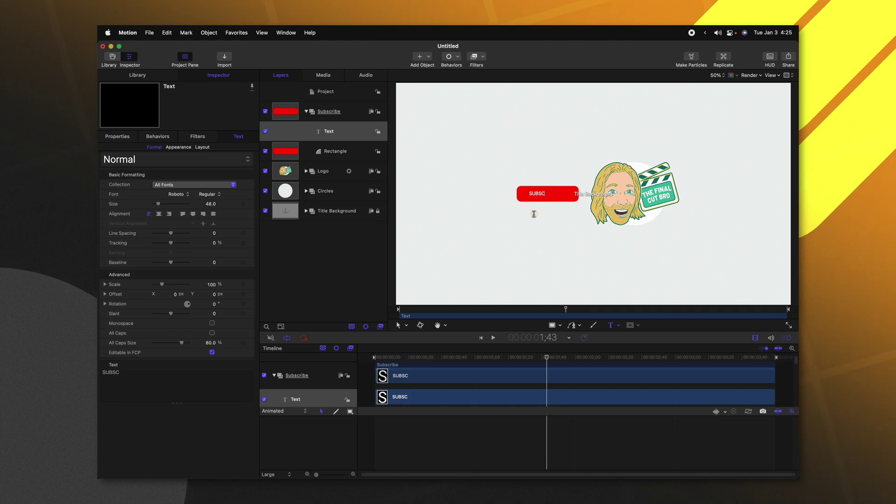
pyautogui.write('RIBE!')
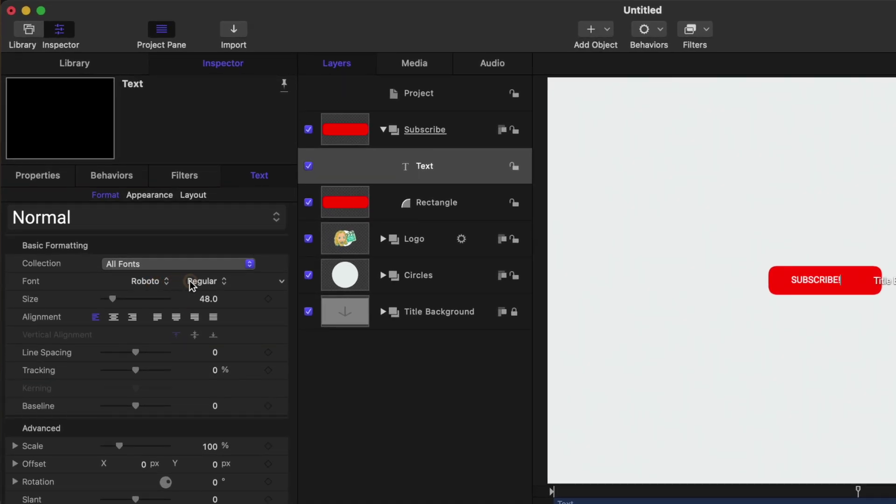
# Step: Format the SUBSCRIBE! text in Roboto Black at size 82 with center alignment
pyautogui.click(190, 281)
pyautogui.click(222, 455)
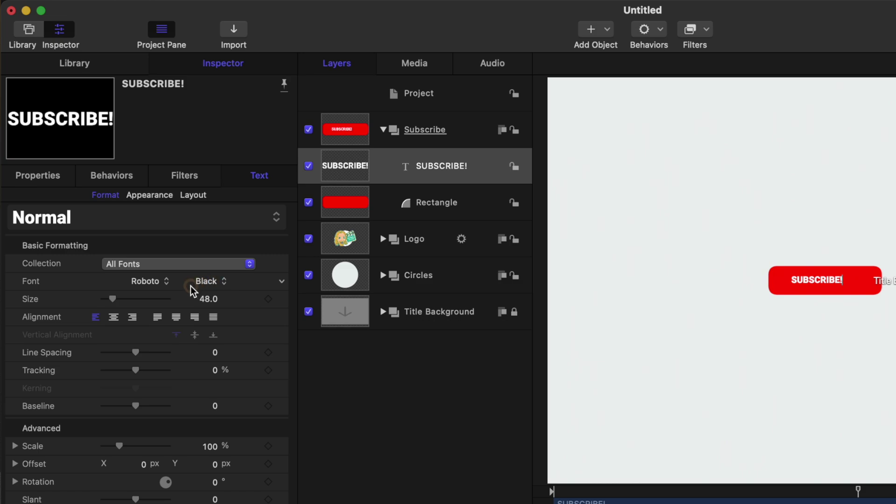
pyautogui.moveTo(124, 302); pyautogui.dragTo(118, 300)
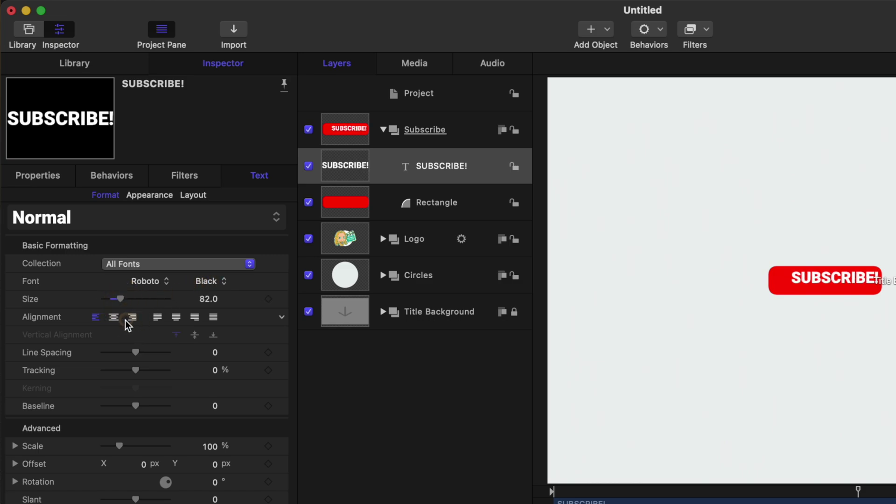
pyautogui.click(113, 319)
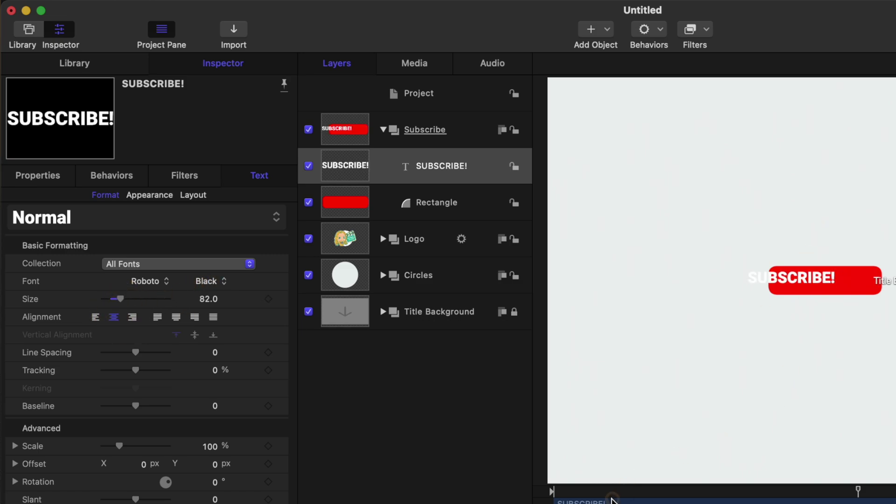
# Step: Center the SUBSCRIBE! text on the red rectangle and enlarge it to size 95
pyautogui.moveTo(789, 291); pyautogui.dragTo(820, 290)
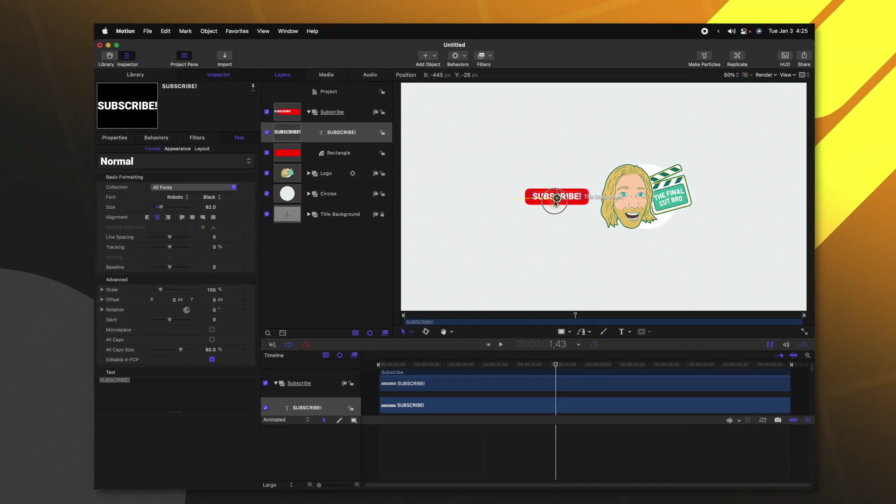
pyautogui.click(557, 234)
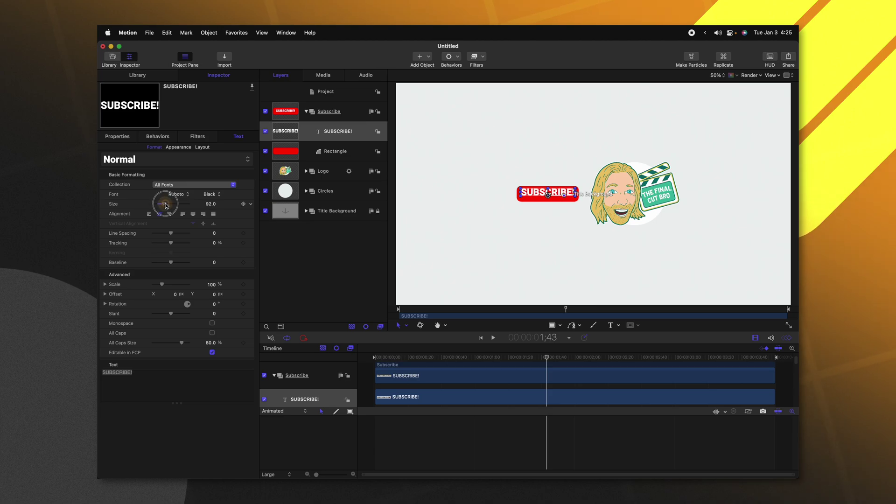
pyautogui.moveTo(166, 205); pyautogui.dragTo(169, 205)
pyautogui.moveTo(545, 194); pyautogui.dragTo(559, 195)
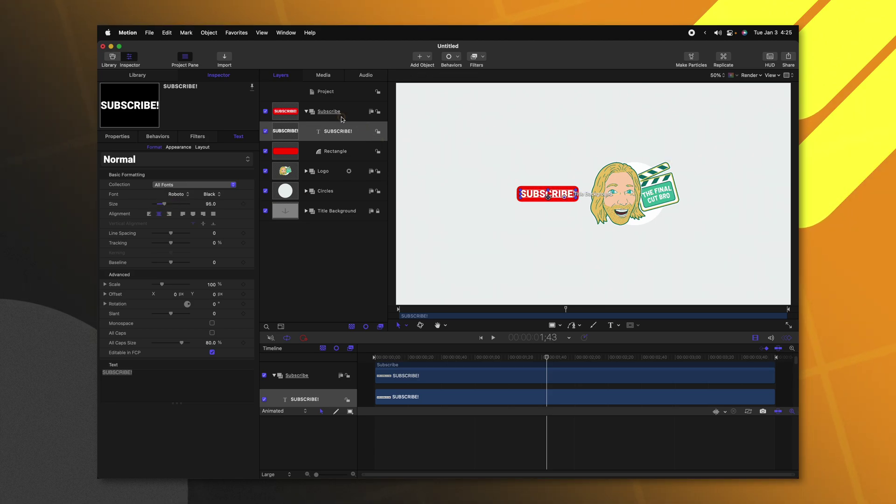
# Step: Add a Basic Motion Move behavior to the whole Subscribe group
pyautogui.click(327, 110)
pyautogui.moveTo(546, 189); pyautogui.dragTo(563, 177)
pyautogui.press('super+z')
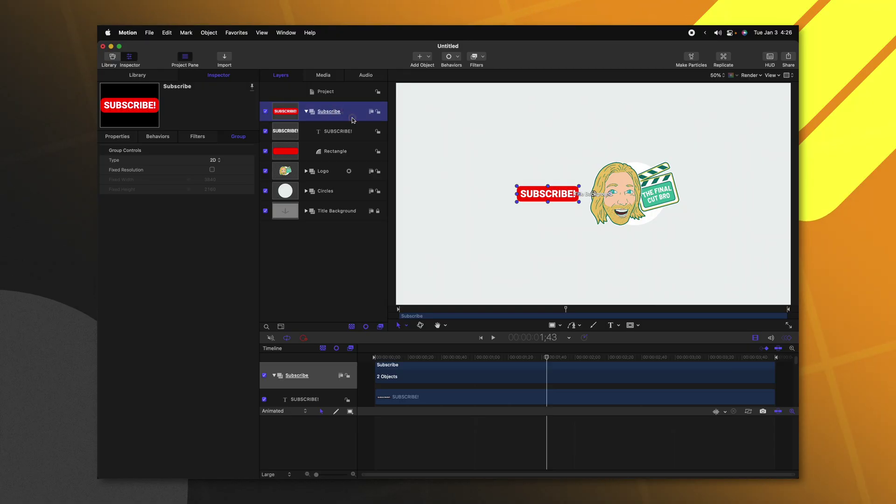
pyautogui.click(450, 57)
pyautogui.moveTo(478, 77)
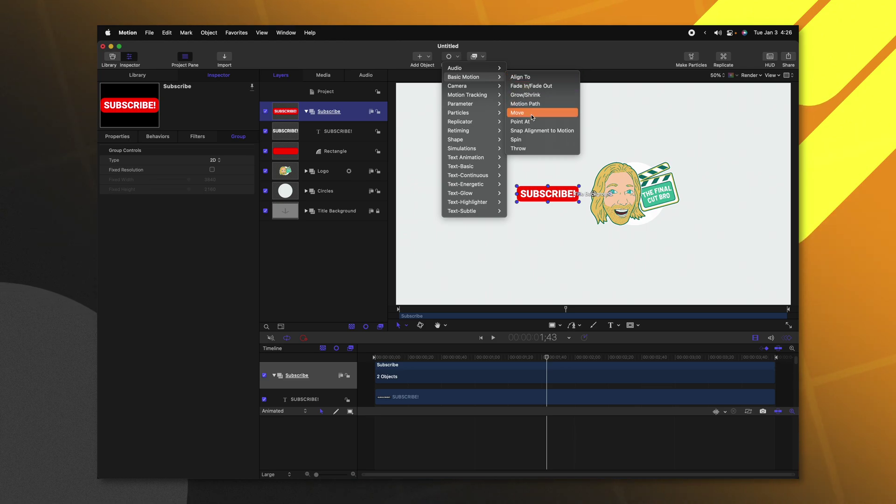
pyautogui.click(530, 114)
# Step: Trim the start of the Subscribe group and its Move behavior to about frame 36
pyautogui.click(538, 358)
pyautogui.moveTo(465, 361); pyautogui.dragTo(433, 356)
pyautogui.click(433, 380)
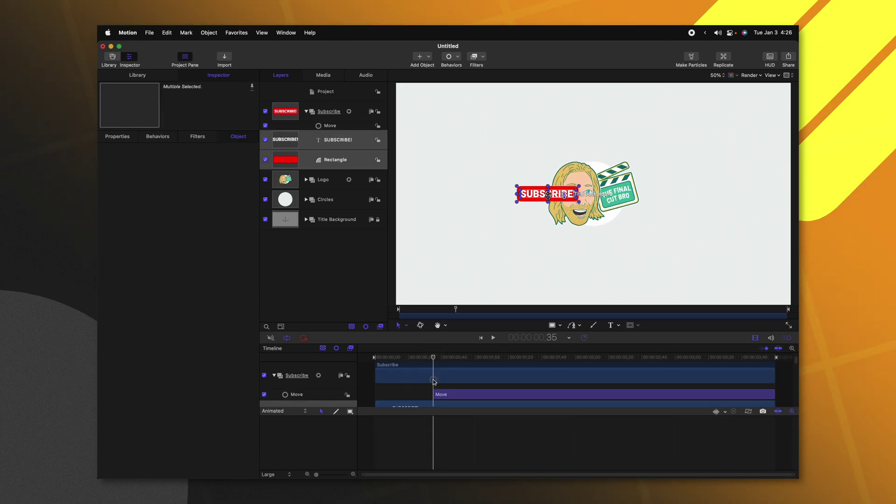
pyautogui.click(339, 117)
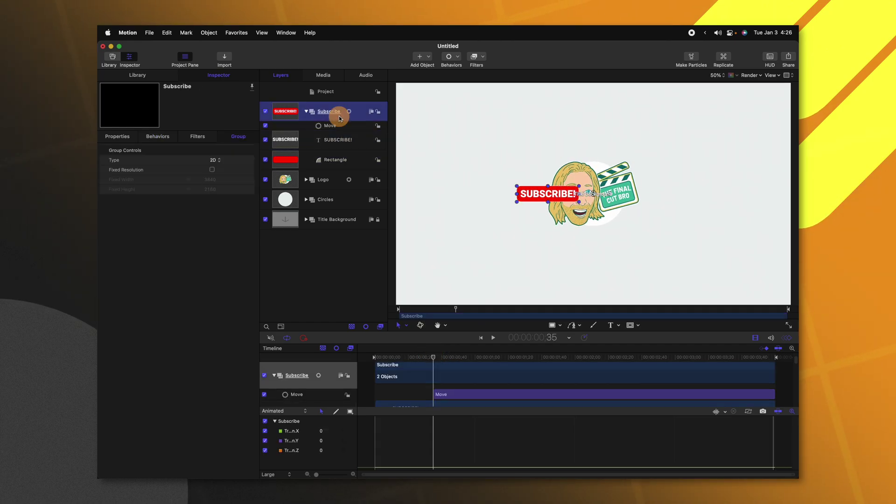
pyautogui.moveTo(439, 361)
pyautogui.mouseDown()
pyautogui.moveTo(426, 356)
pyautogui.moveTo(446, 357)
pyautogui.moveTo(430, 356)
pyautogui.mouseUp()
# Step: Set the direction of the Subscribe group's Move behavior to From
pyautogui.click(330, 126)
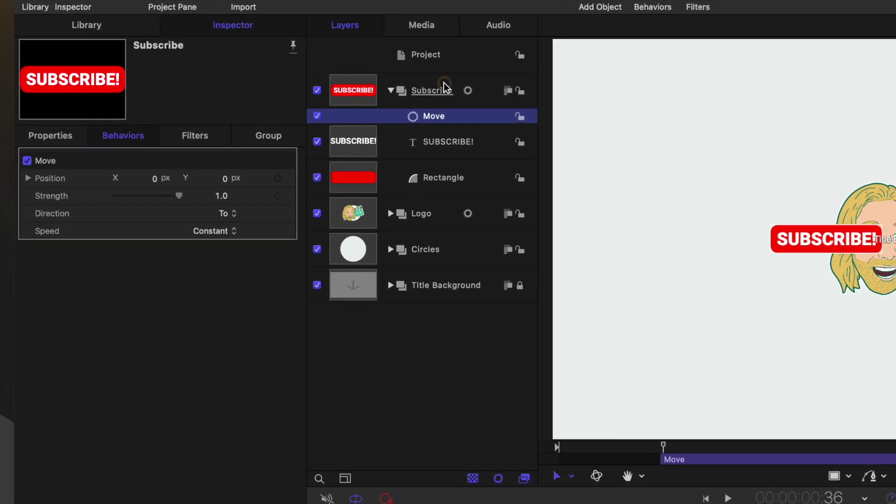
pyautogui.click(444, 87)
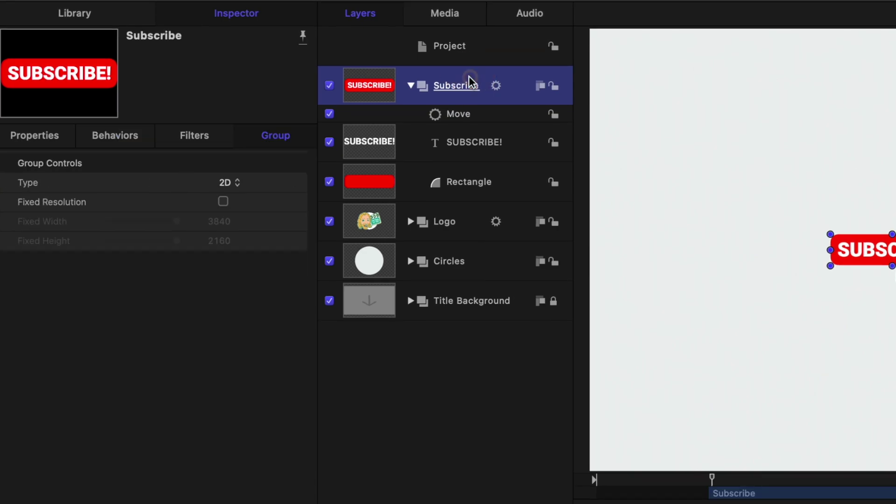
pyautogui.click(458, 114)
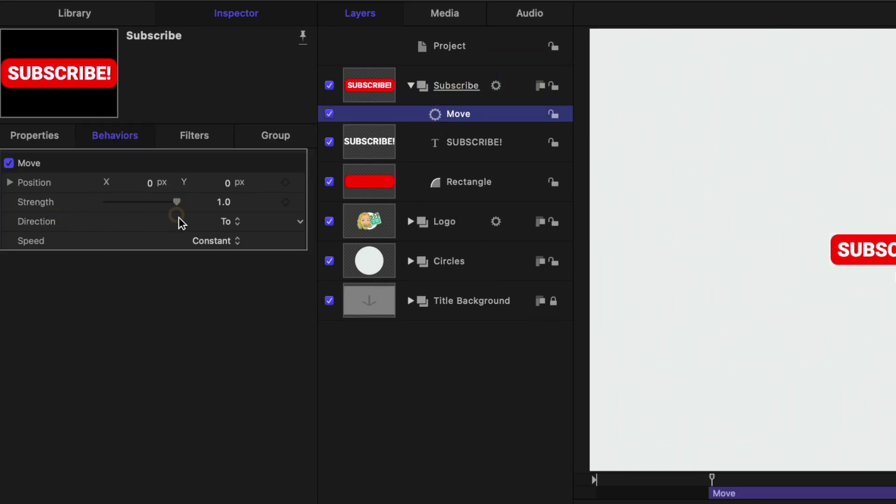
pyautogui.click(231, 223)
pyautogui.click(236, 241)
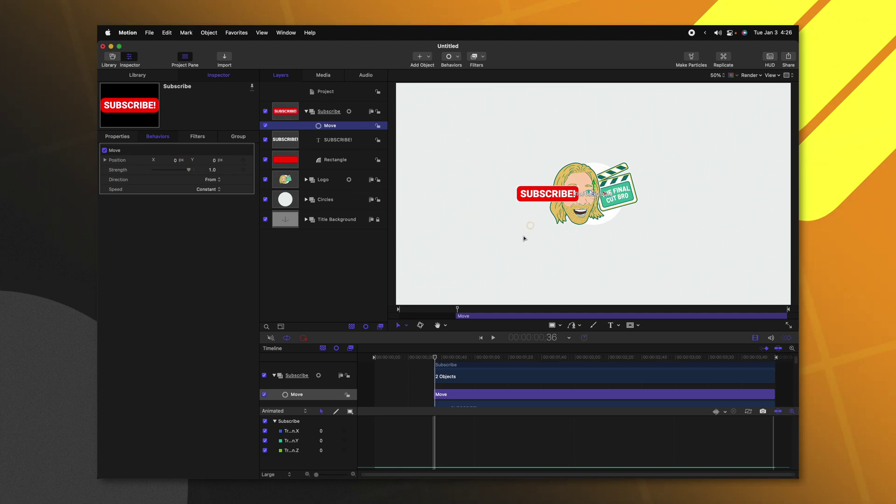
# Step: Trim the end of the Subscribe group's Move behavior to frame 55 and set its X position to about 413.6 px
pyautogui.moveTo(442, 364); pyautogui.dragTo(467, 365)
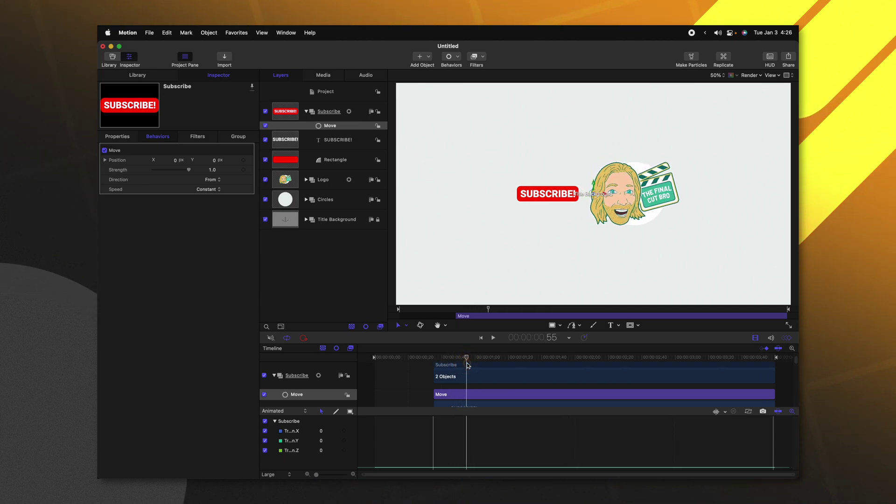
pyautogui.press('o')
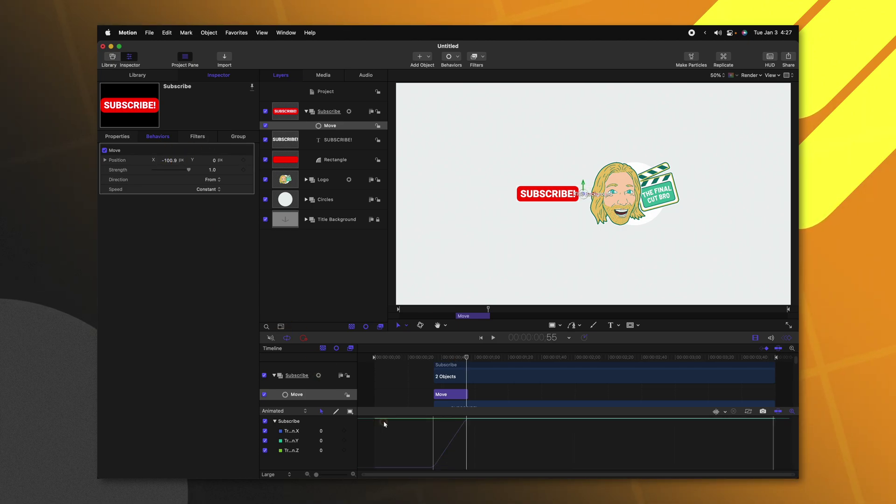
pyautogui.moveTo(446, 363); pyautogui.dragTo(435, 360)
pyautogui.moveTo(170, 160); pyautogui.dragTo(159, 160)
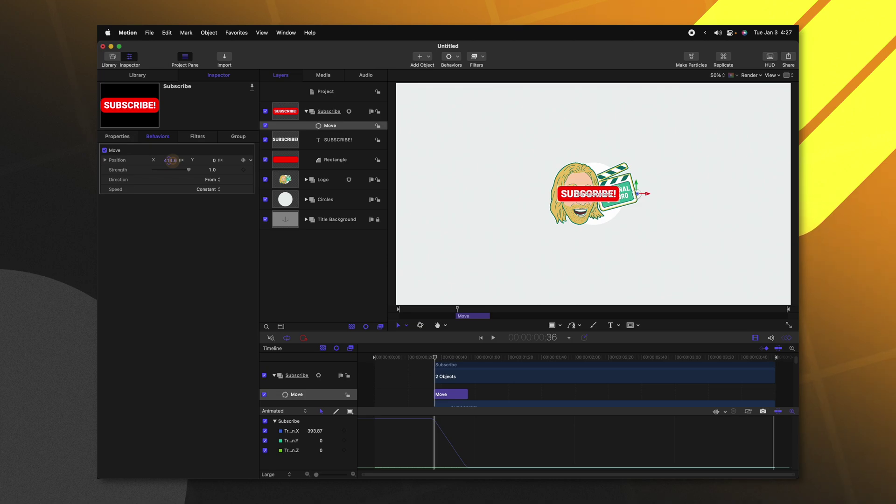
# Step: Play back the Subscribe button's slide and set its Move behavior's speed to Decelerate
pyautogui.press('space')
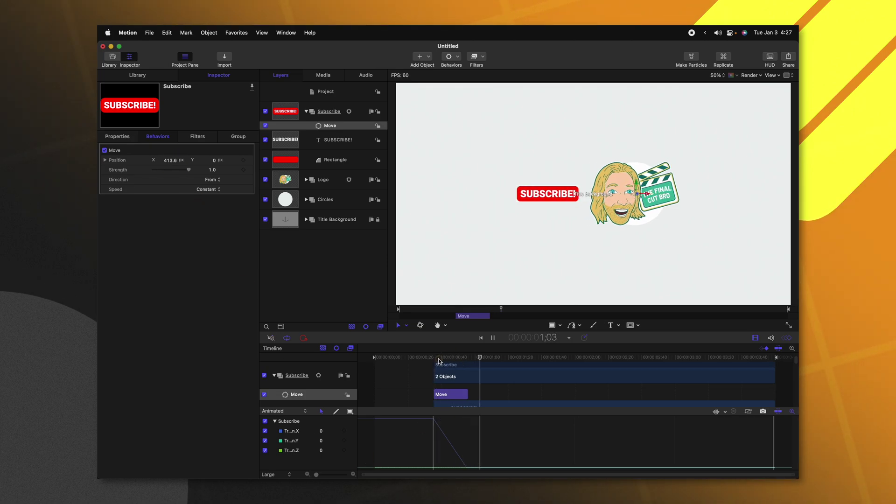
pyautogui.click(434, 357)
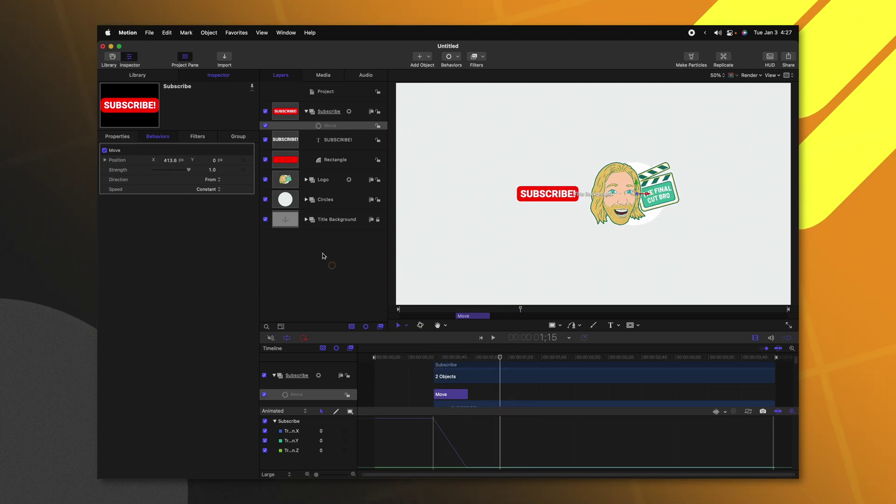
pyautogui.click(209, 189)
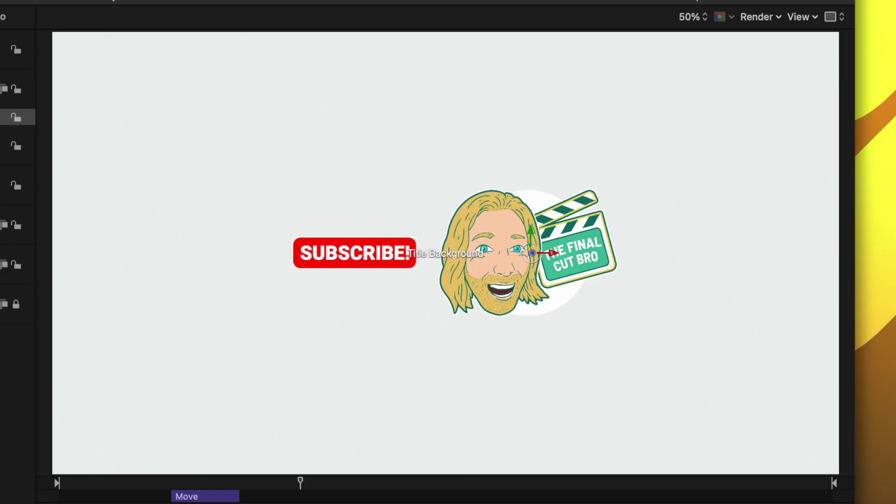
pyautogui.press('space')
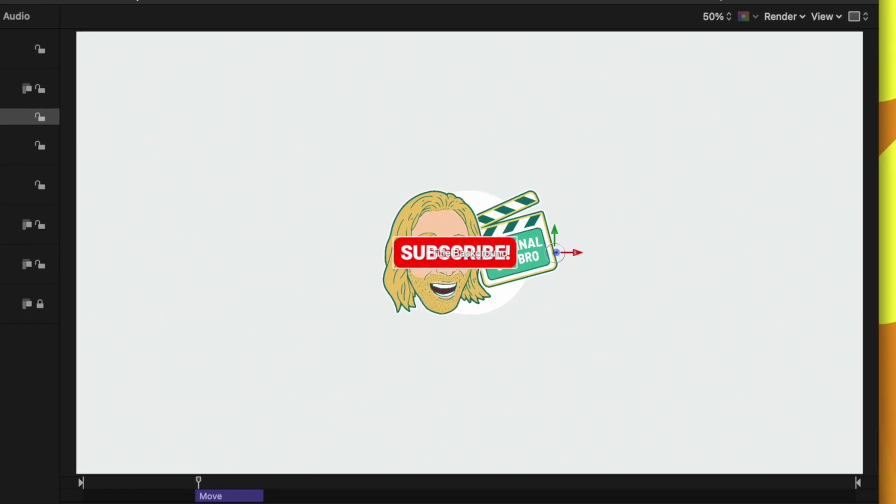
# Step: Place the Subscribe group behind the Logo group in the layer order and play back the animation
pyautogui.click(49, 81)
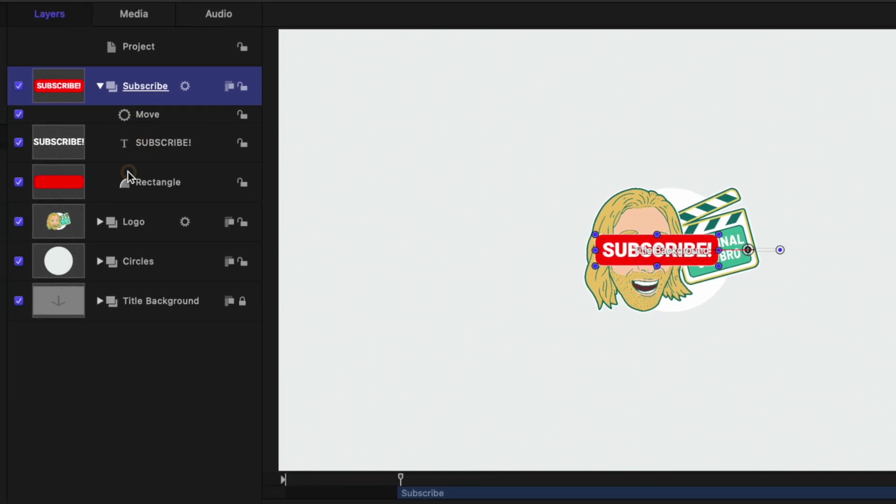
pyautogui.press('super+bracketleft')
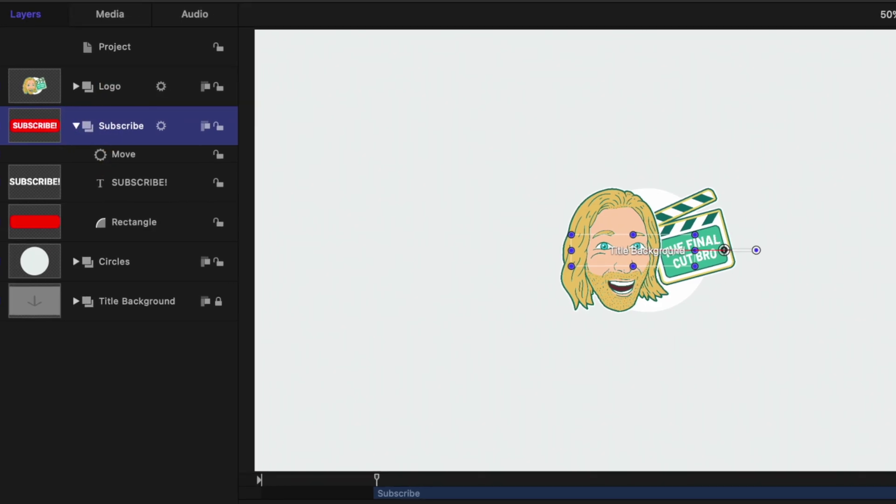
pyautogui.press('space')
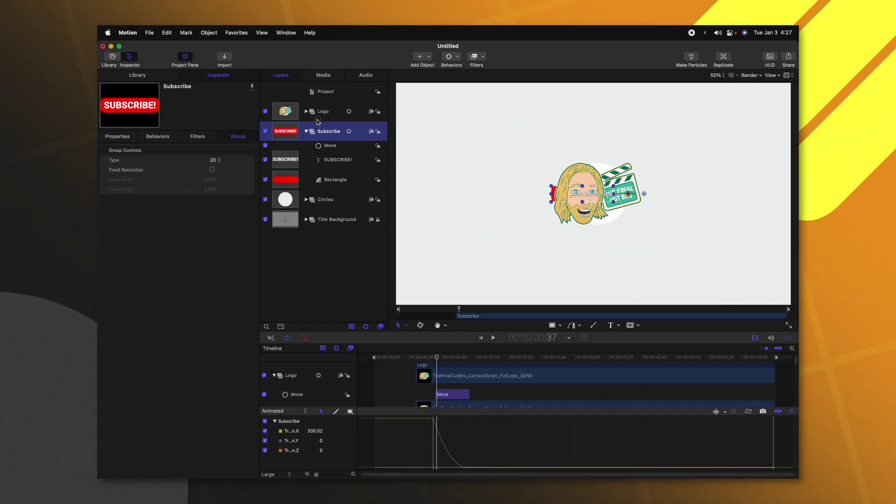
# Step: Keyframe the Subscribe group's opacity from 0% at frame 37 to 100% at frame 55 and play back the fade-in
pyautogui.click(118, 136)
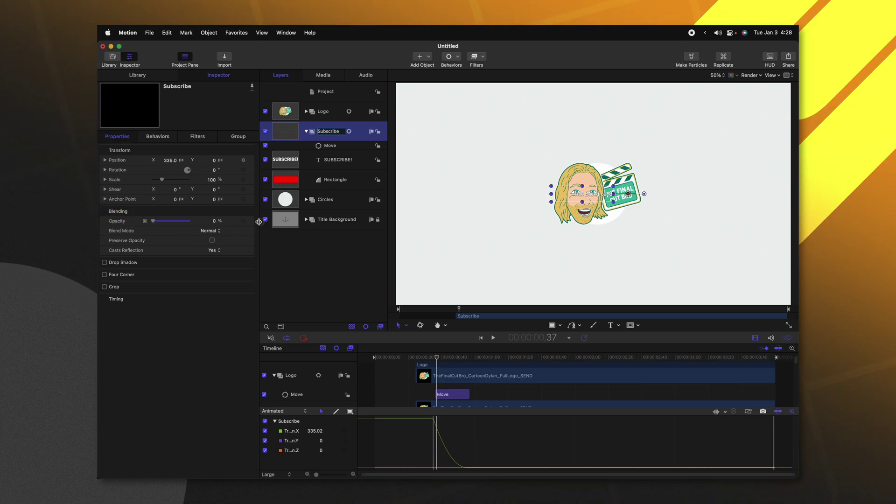
pyautogui.moveTo(444, 362); pyautogui.dragTo(458, 358)
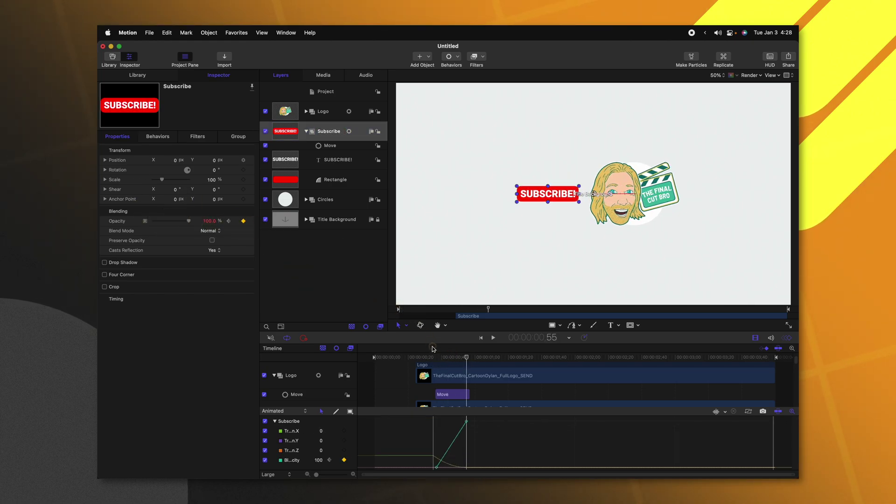
pyautogui.moveTo(432, 358); pyautogui.dragTo(356, 368)
pyautogui.press('space')
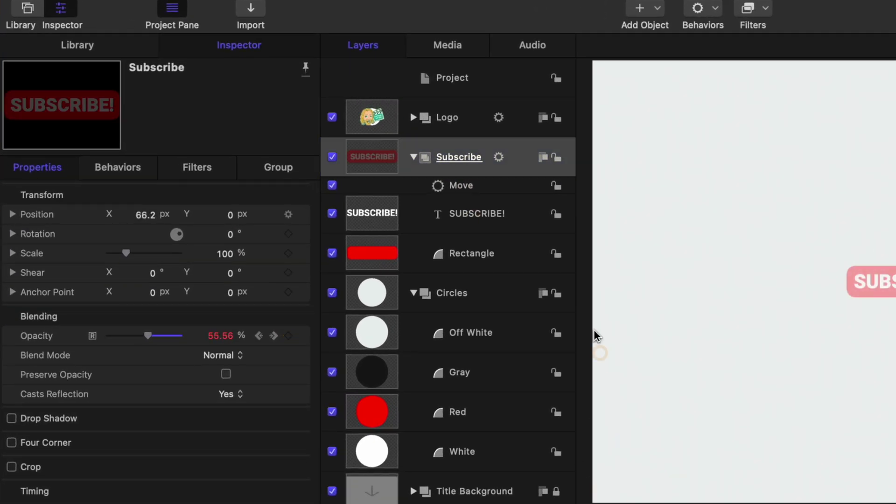
pyautogui.click(500, 208)
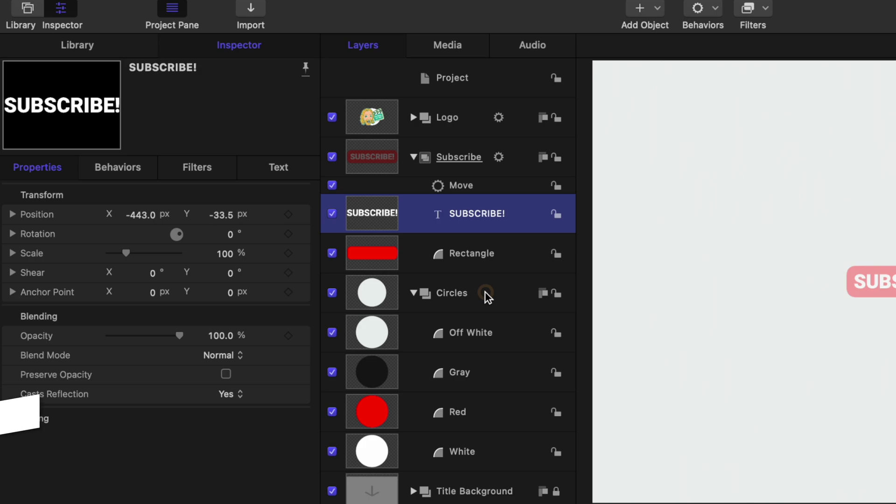
pyautogui.press('super+d')
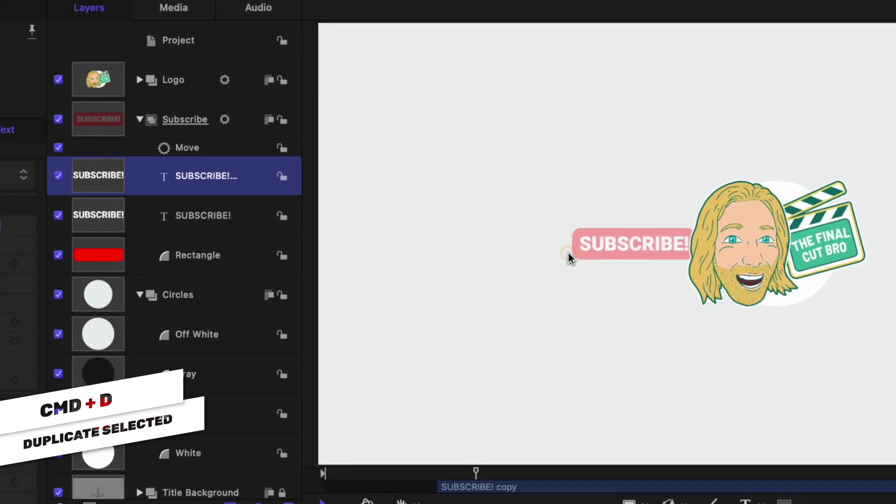
pyautogui.doubleClick(756, 266)
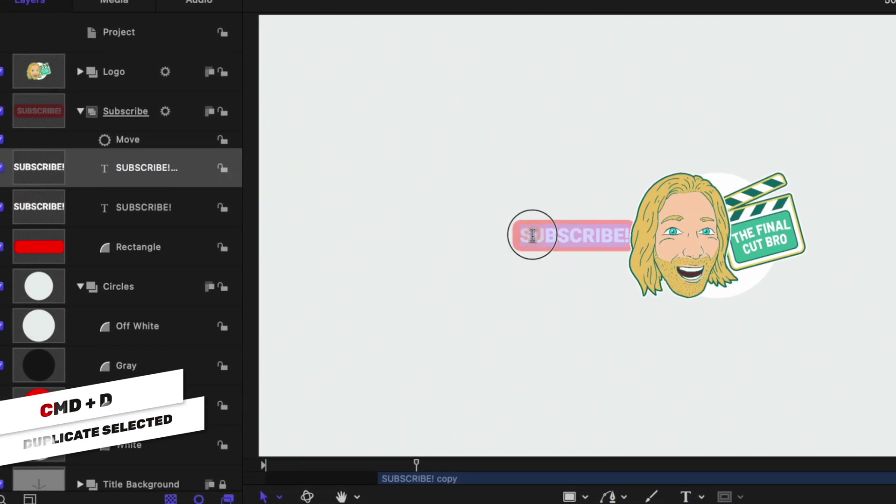
pyautogui.press('Right')
pyautogui.press('Right')
pyautogui.press('Right')
pyautogui.press('Right')
pyautogui.press('Right')
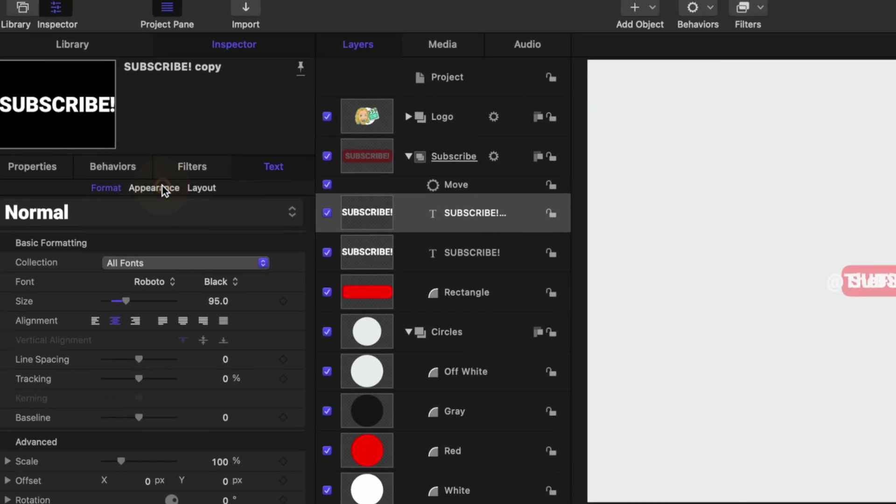
pyautogui.click(161, 188)
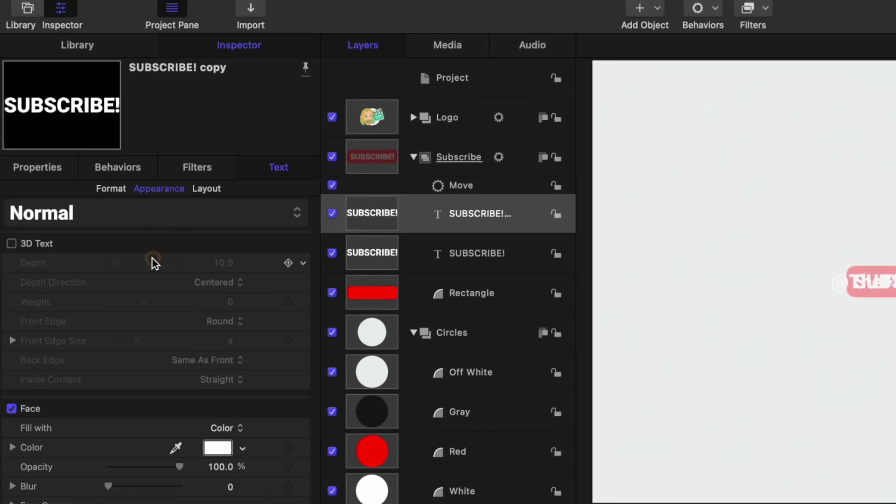
pyautogui.click(216, 450)
pyautogui.click(673, 423)
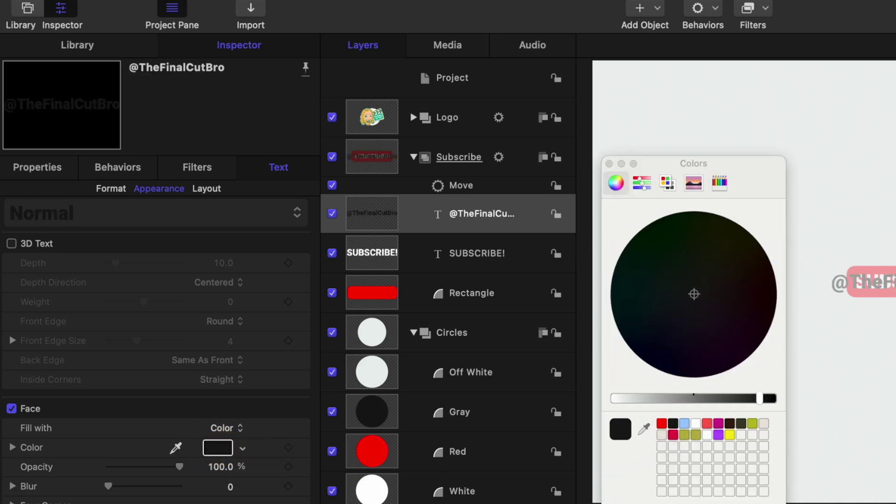
pyautogui.click(609, 164)
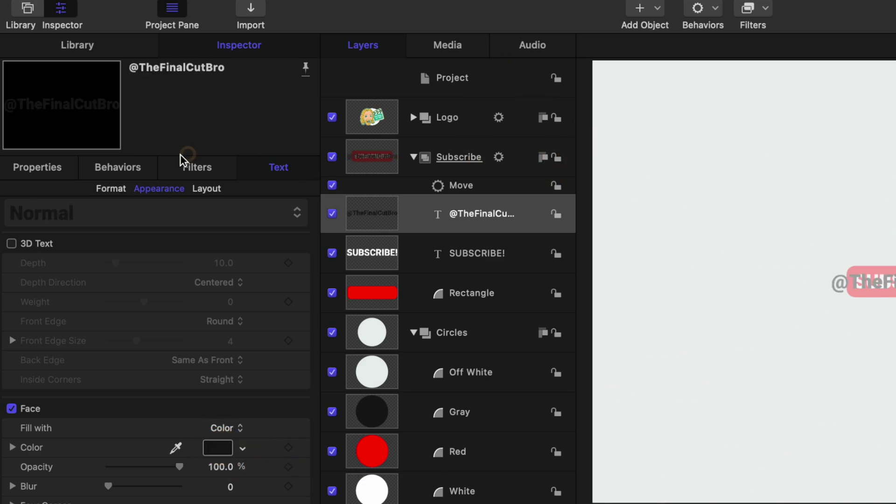
pyautogui.click(120, 191)
pyautogui.click(214, 281)
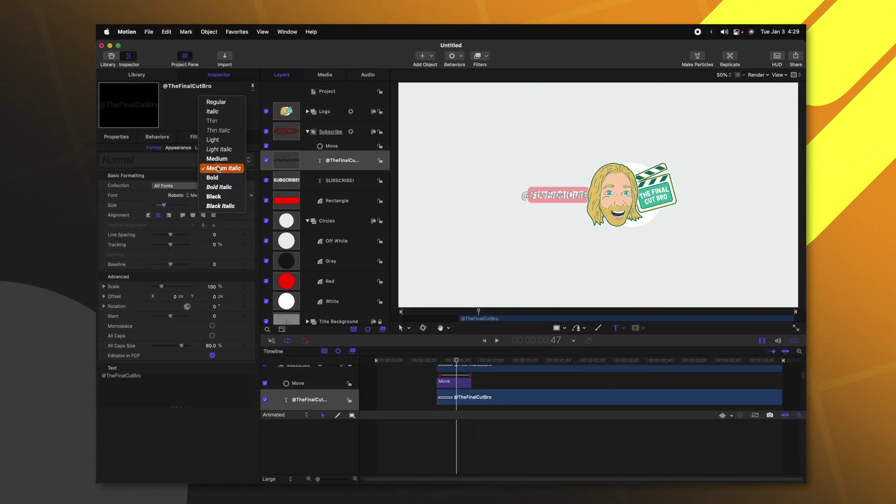
pyautogui.click(218, 160)
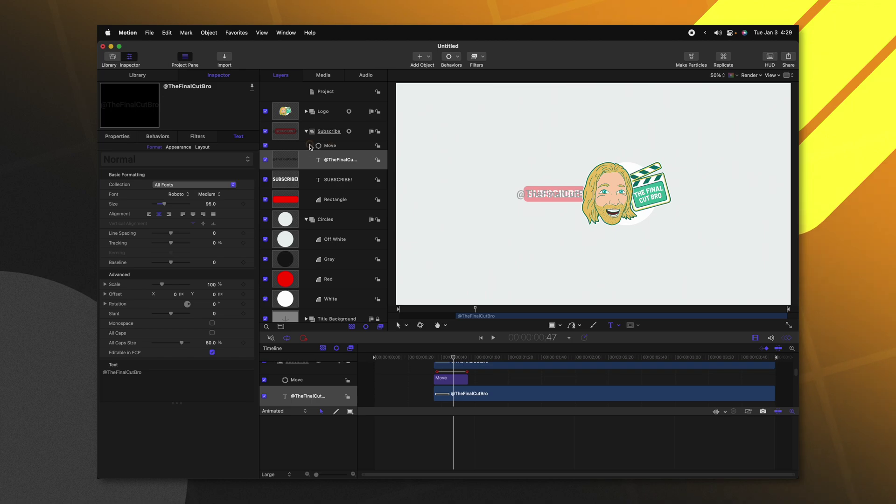
pyautogui.click(399, 327)
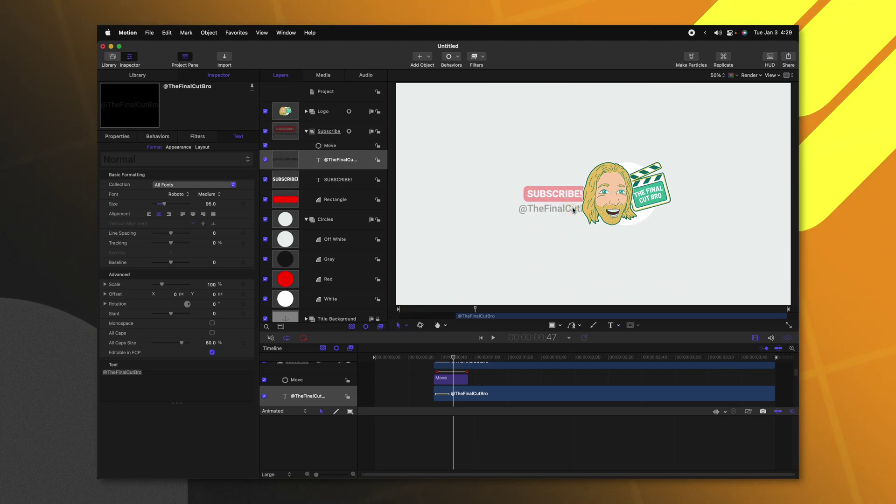
pyautogui.moveTo(162, 207); pyautogui.dragTo(160, 206)
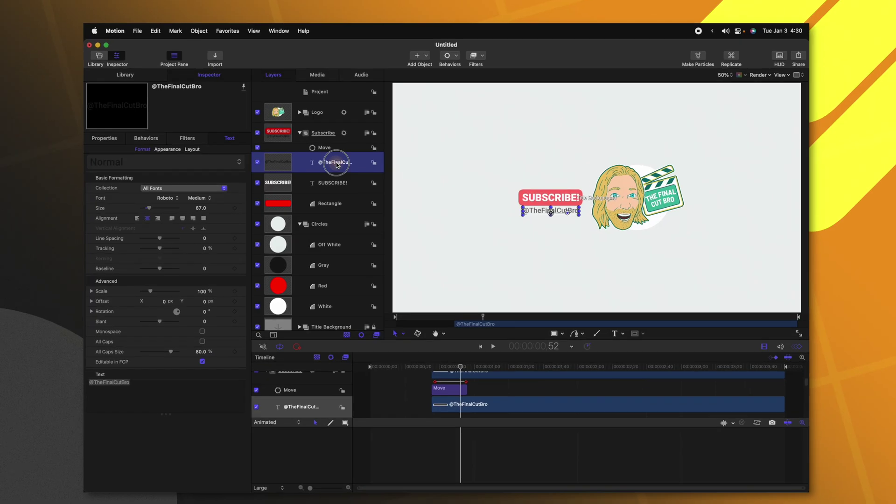
pyautogui.doubleClick(336, 163)
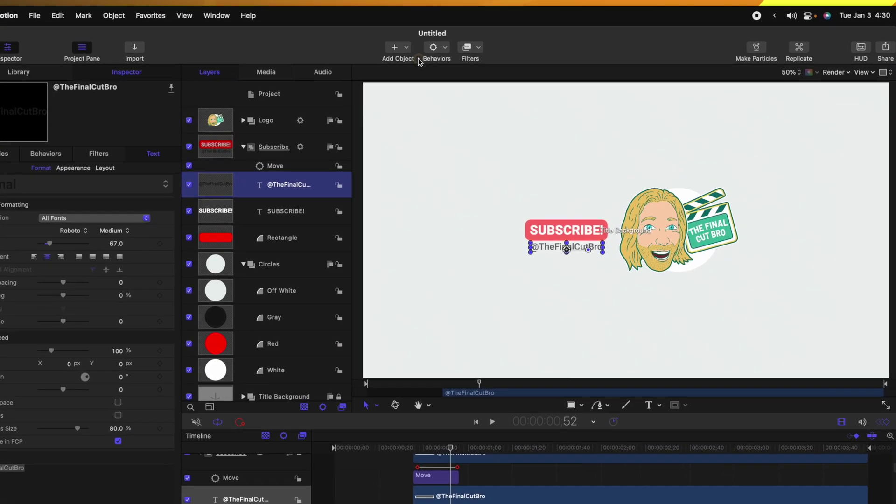
pyautogui.click(448, 57)
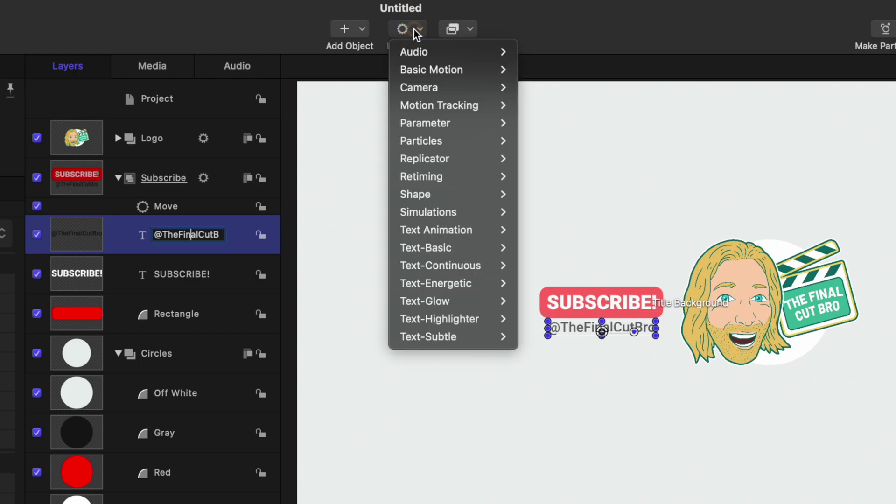
pyautogui.moveTo(467, 247)
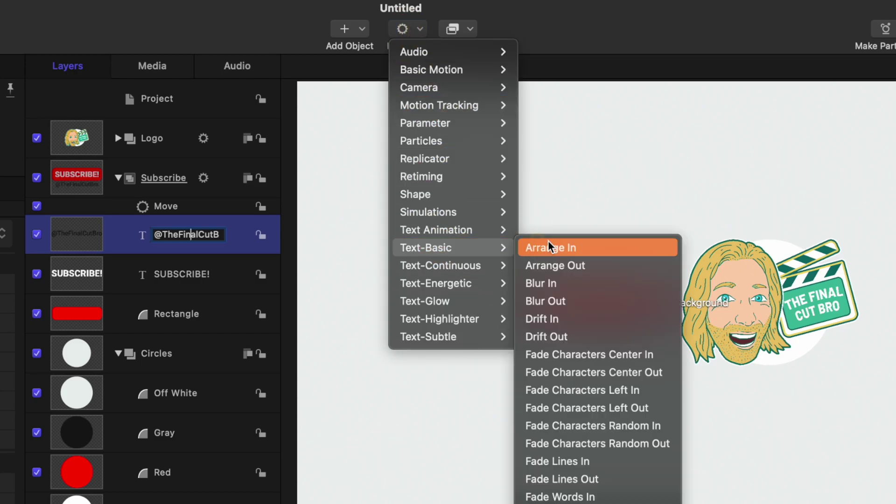
pyautogui.click(560, 247)
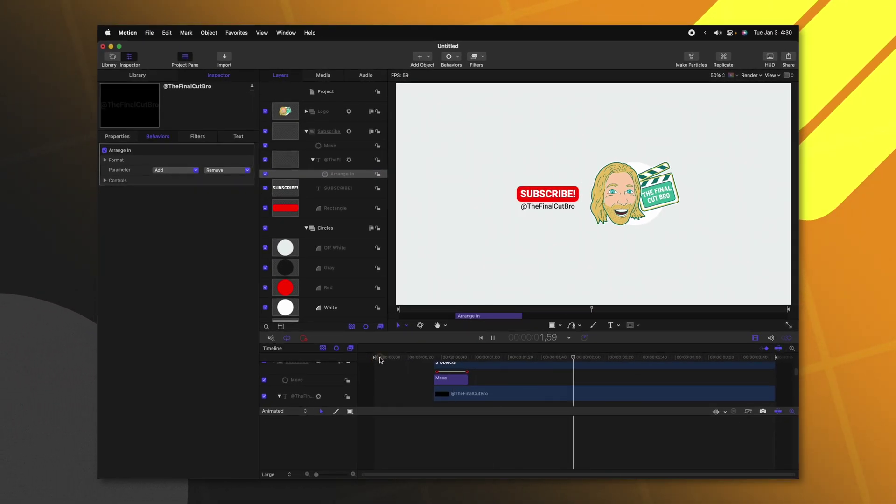
pyautogui.click(380, 357)
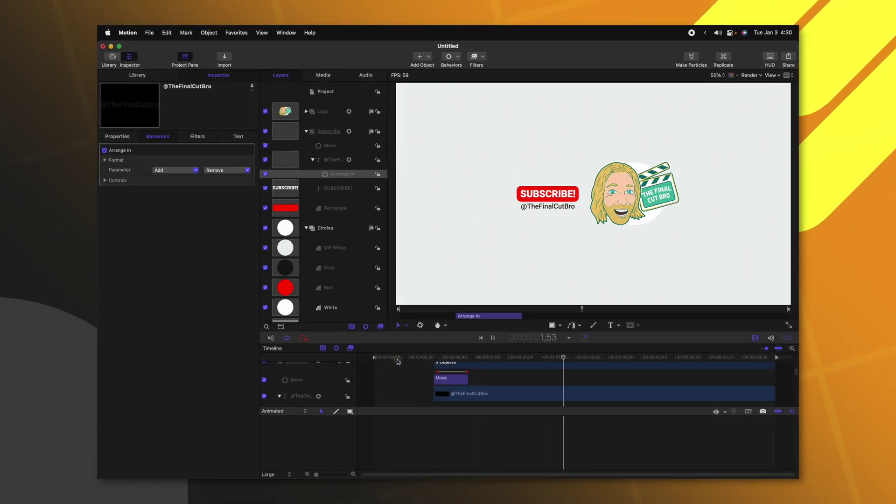
pyautogui.click(371, 359)
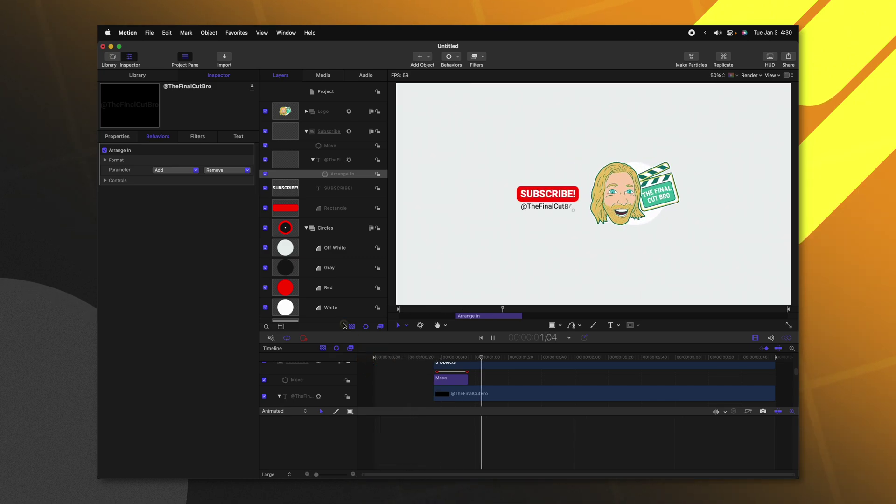
pyautogui.click(375, 357)
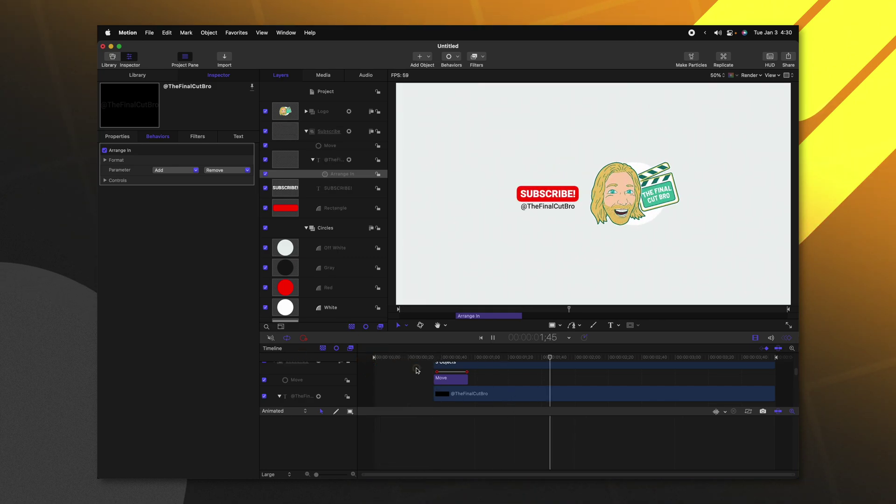
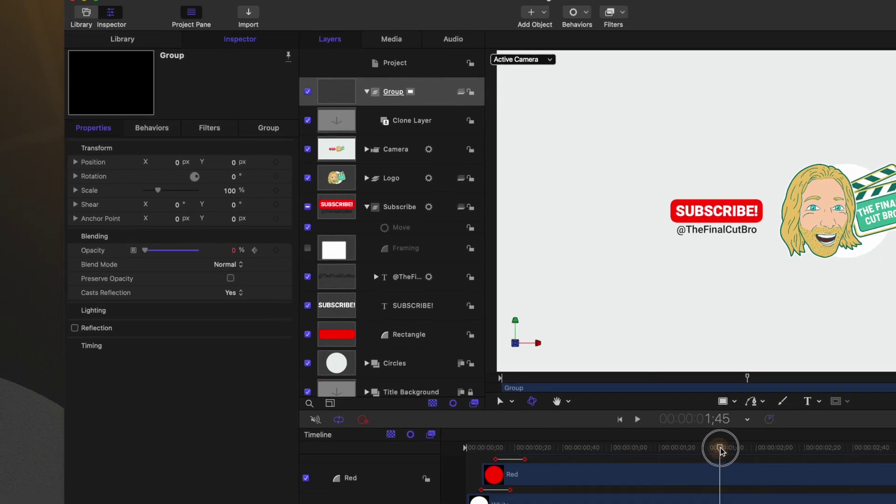
# Step: Set a 100% opacity keyframe at 2;59 on the group containing the Title Background clone layer
pyautogui.moveTo(498, 358); pyautogui.dragTo(674, 360)
pyautogui.moveTo(242, 225)
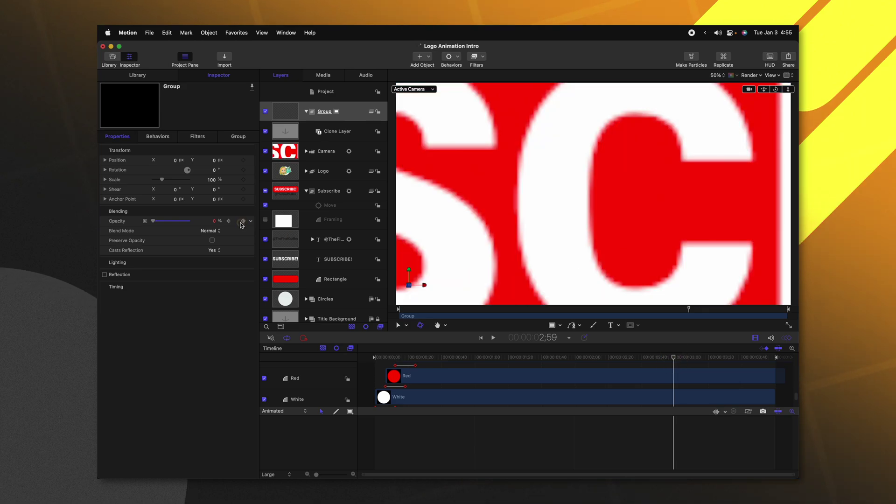
pyautogui.moveTo(171, 223); pyautogui.dragTo(193, 224)
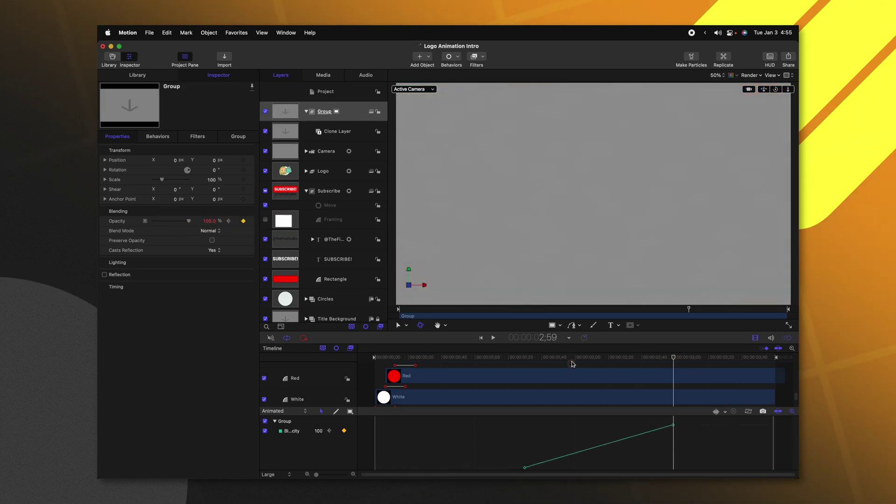
# Step: Preview the clone layer's fade over the camera move and switch its group from 3D to 2D
pyautogui.click(515, 358)
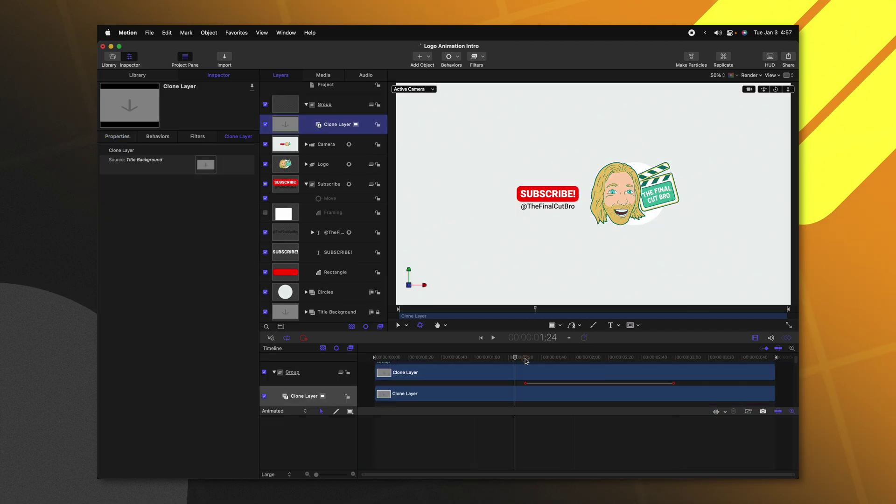
pyautogui.moveTo(528, 360); pyautogui.dragTo(637, 365)
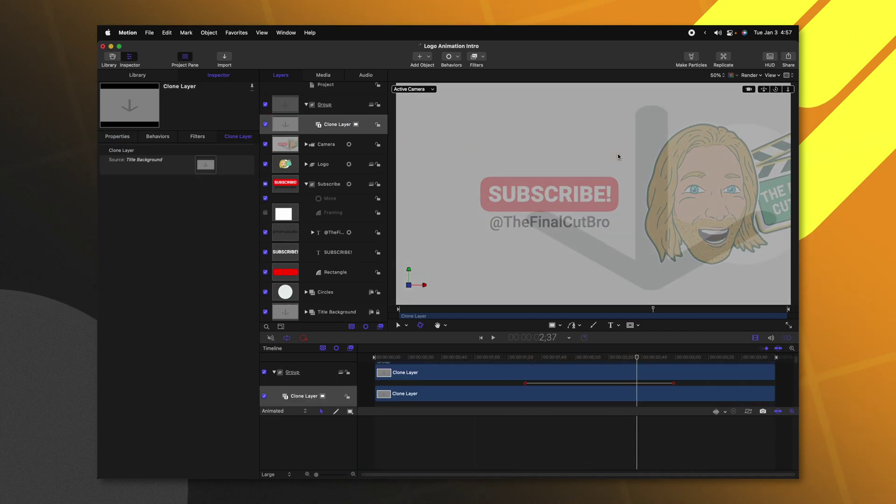
pyautogui.moveTo(601, 357); pyautogui.dragTo(624, 357)
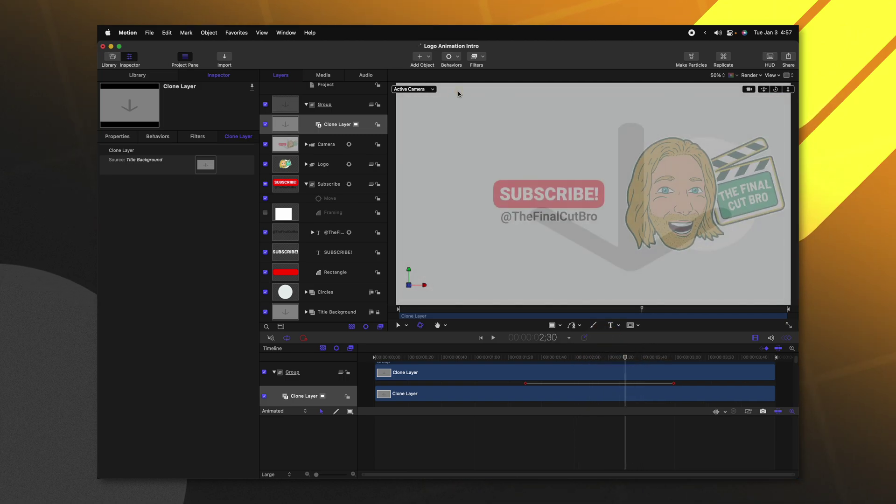
pyautogui.click(372, 107)
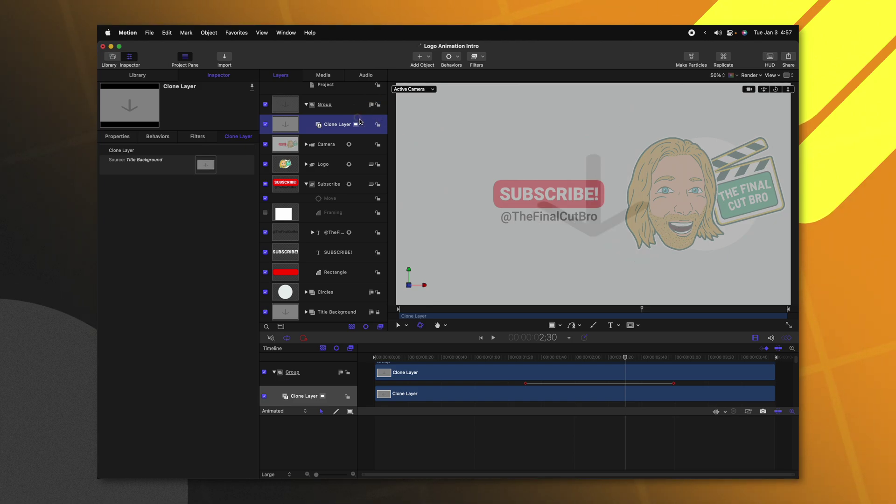
pyautogui.moveTo(639, 361)
pyautogui.mouseDown()
pyautogui.moveTo(672, 362)
pyautogui.moveTo(643, 366)
pyautogui.moveTo(670, 366)
pyautogui.moveTo(623, 362)
pyautogui.moveTo(627, 355)
pyautogui.mouseUp()
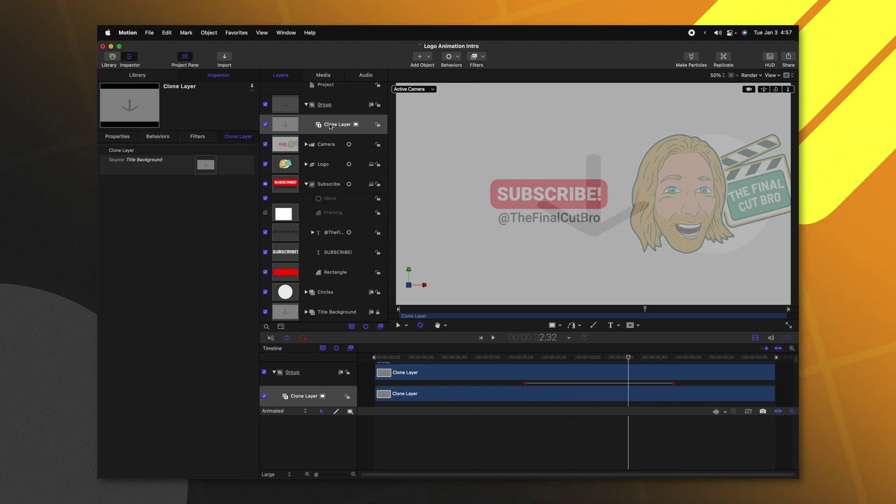
# Step: Add an image mask to the clone layer's group and use the SUBSCRIBE! text layer as the mask source
pyautogui.click(327, 105)
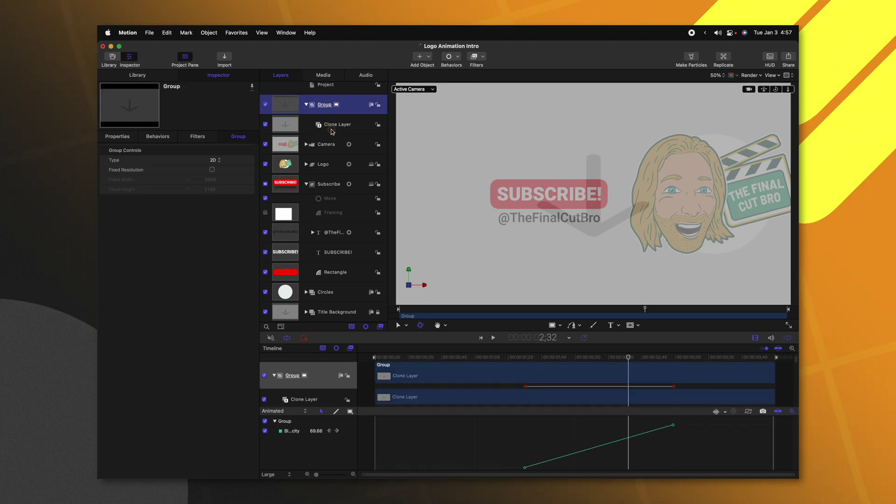
pyautogui.rightClick(346, 109)
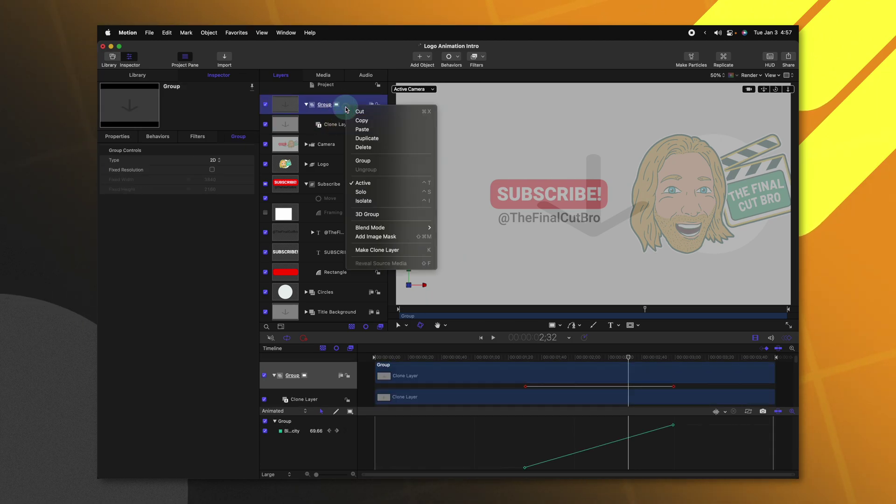
pyautogui.click(398, 242)
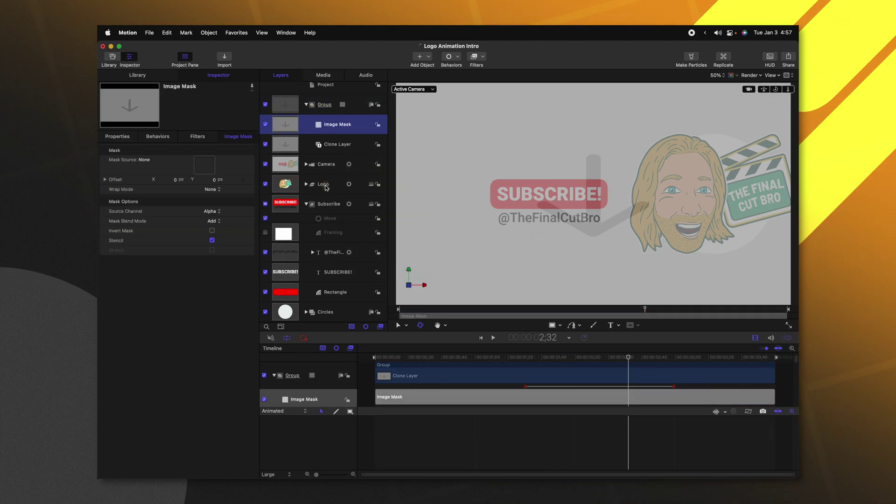
pyautogui.scroll(-1, 324, 189)
pyautogui.click(327, 267)
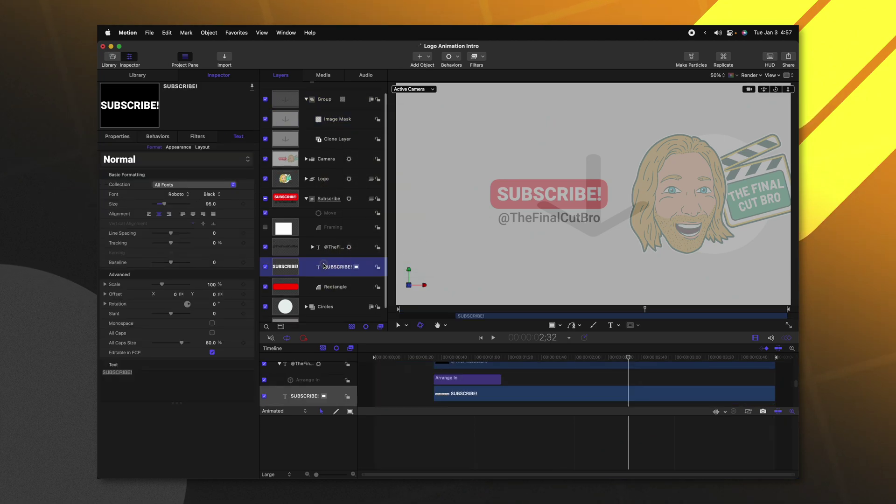
pyautogui.moveTo(293, 267); pyautogui.dragTo(371, 216)
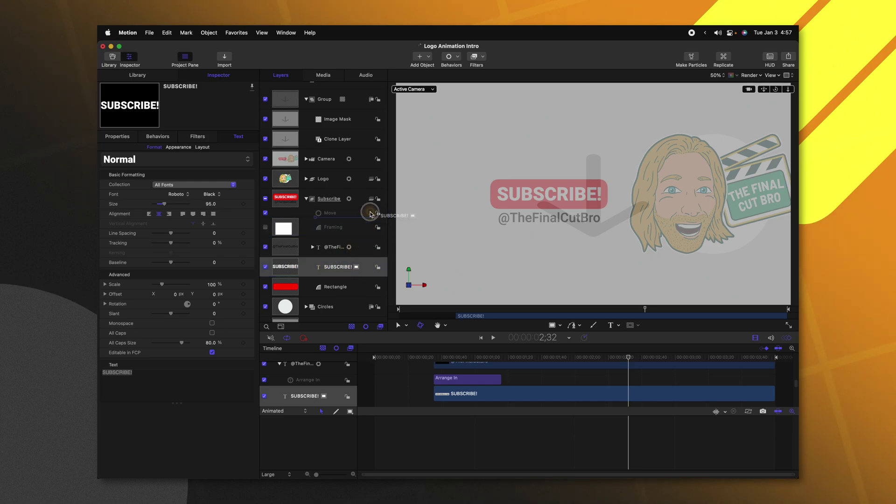
pyautogui.moveTo(290, 117); pyautogui.dragTo(291, 119)
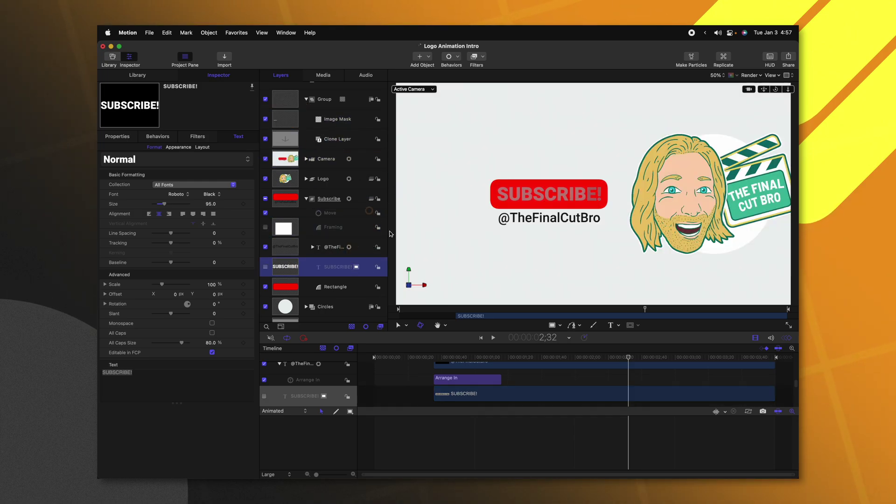
# Step: Turn the SUBSCRIBE! text layer back on and position the playhead at 2;59, at the end of the zoom into the text
pyautogui.moveTo(594, 365); pyautogui.dragTo(505, 353)
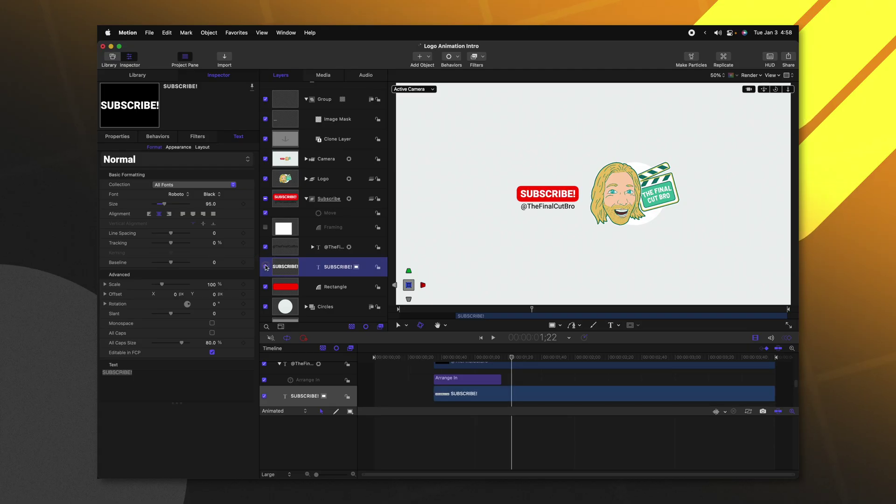
pyautogui.moveTo(557, 358); pyautogui.dragTo(672, 361)
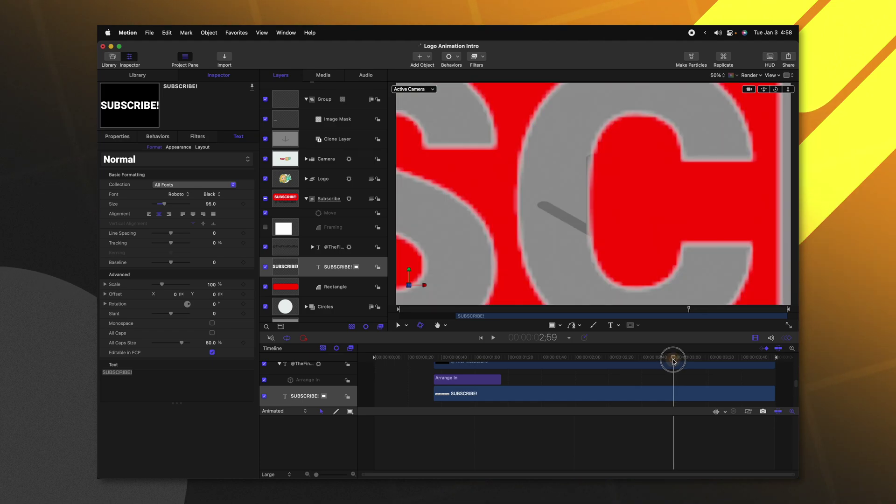
pyautogui.scroll(5, 673, 370)
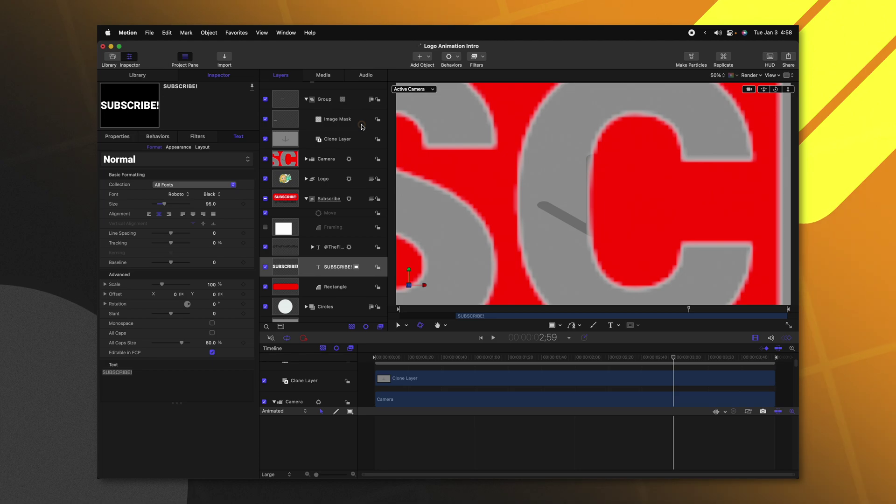
pyautogui.moveTo(673, 358); pyautogui.dragTo(674, 358)
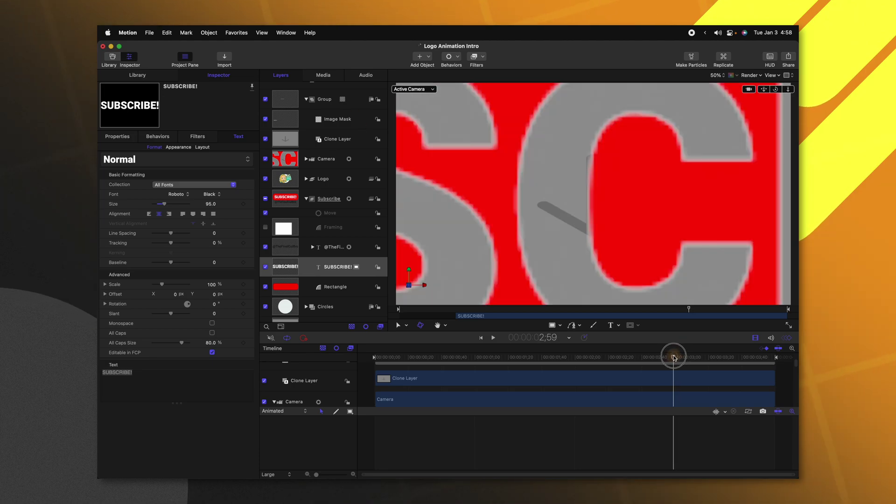
# Step: Trim the end of the clone layer's Image Mask to 2;59 and play back the zoom-through transition
pyautogui.click(337, 120)
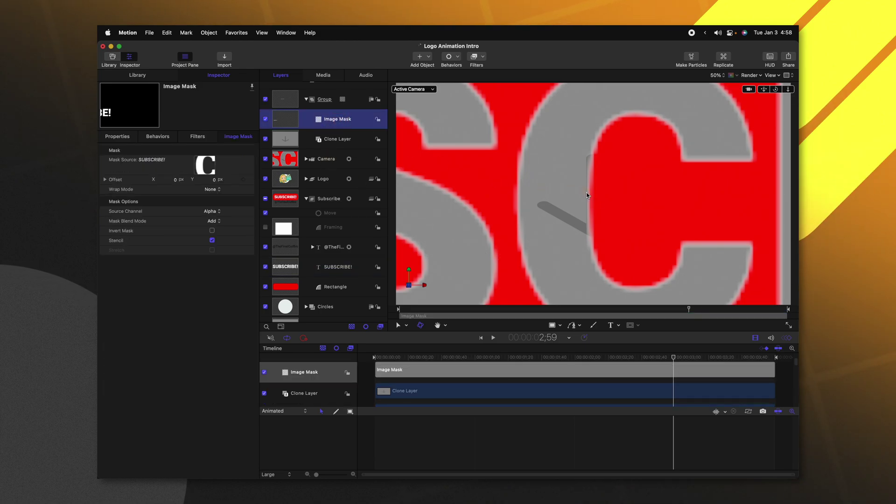
pyautogui.click(662, 358)
pyautogui.press('space')
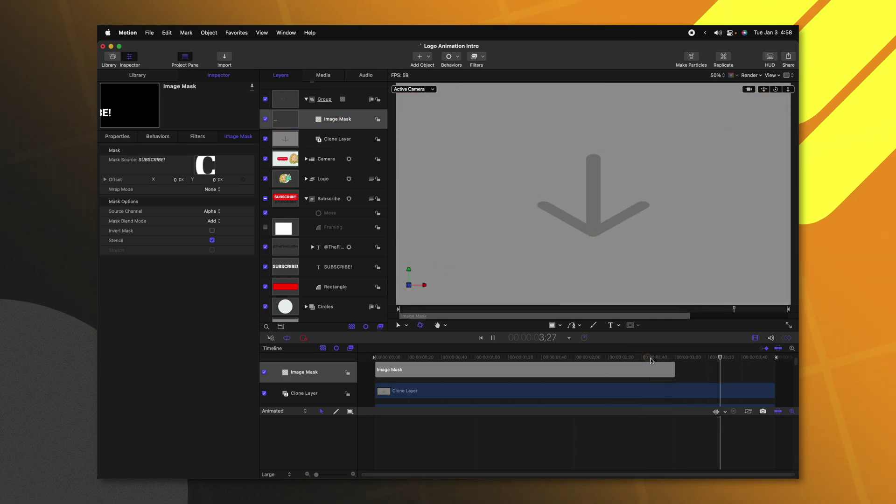
pyautogui.click(615, 358)
pyautogui.press('space')
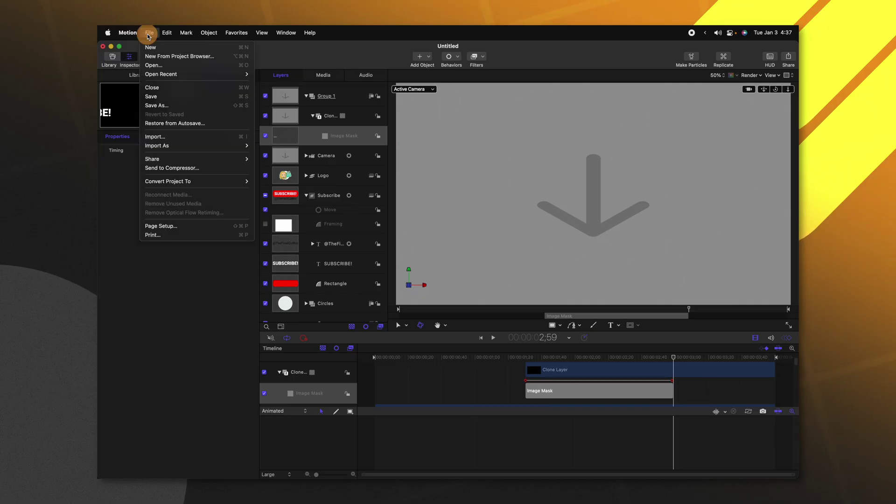
# Step: Save the project as a Final Cut Pro title template named Logo Animation Intro in the Tutorials category and publish it
pyautogui.click(158, 96)
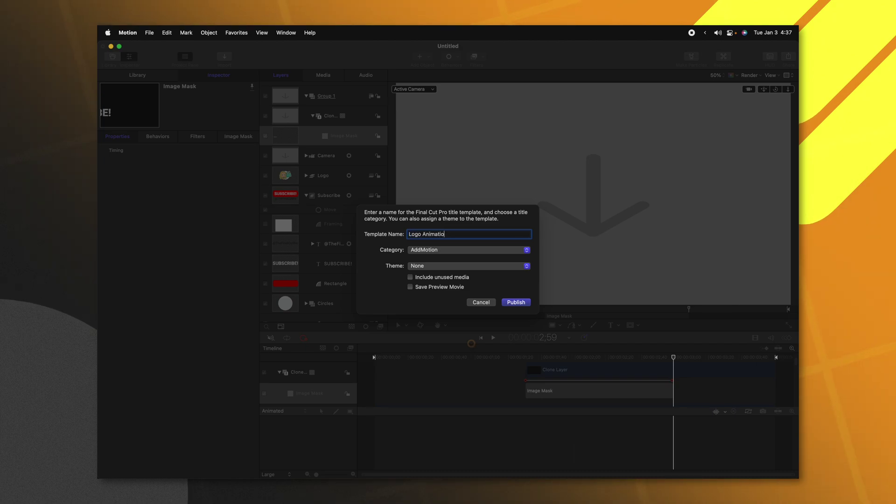
pyautogui.click(462, 251)
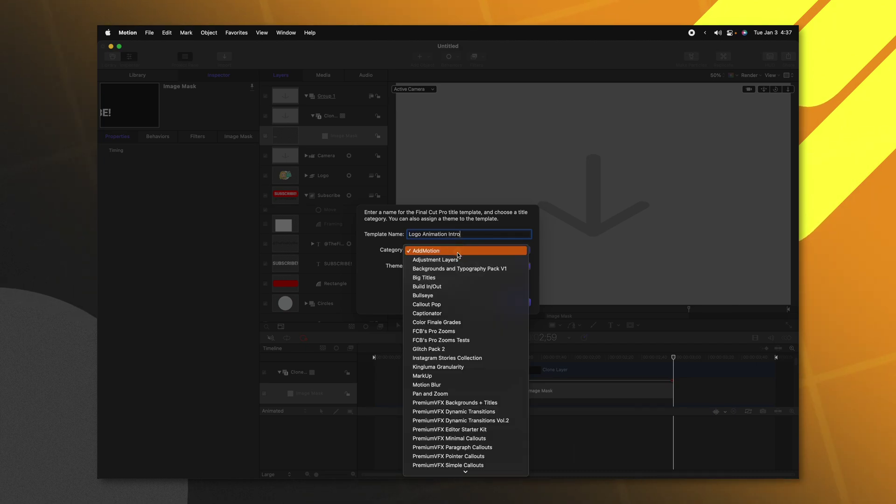
pyautogui.scroll(-5, 474, 369)
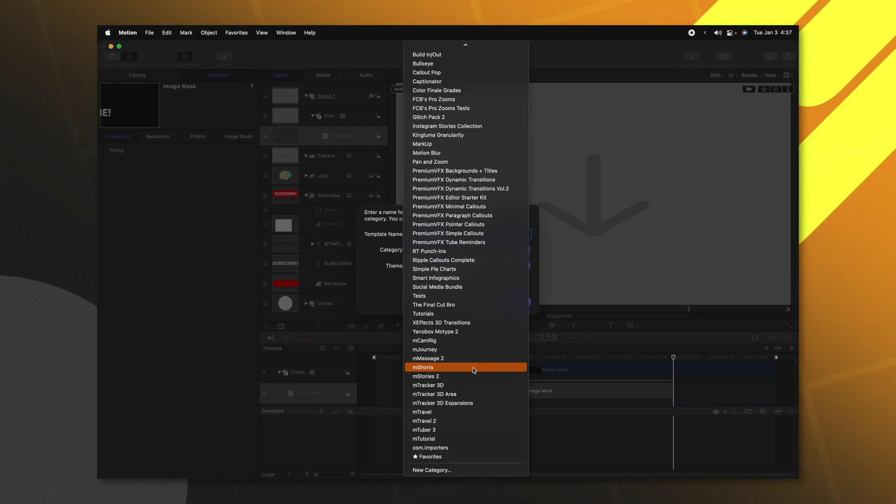
pyautogui.click(481, 313)
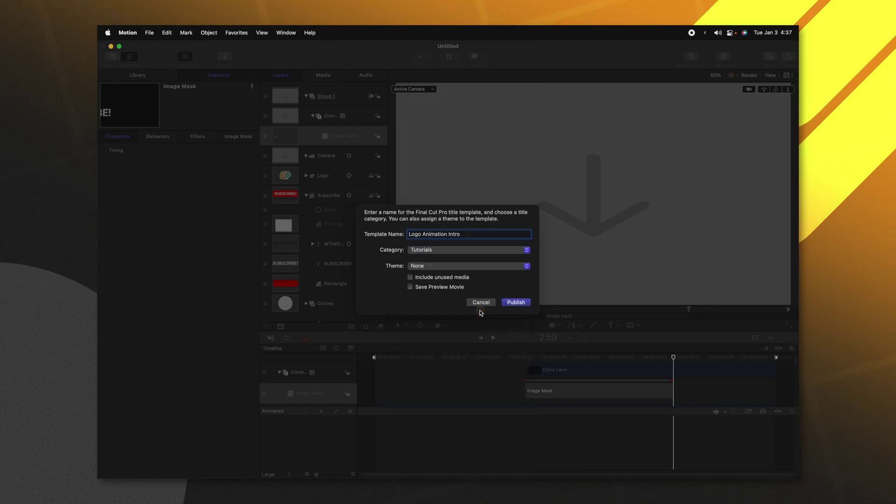
pyautogui.click(524, 302)
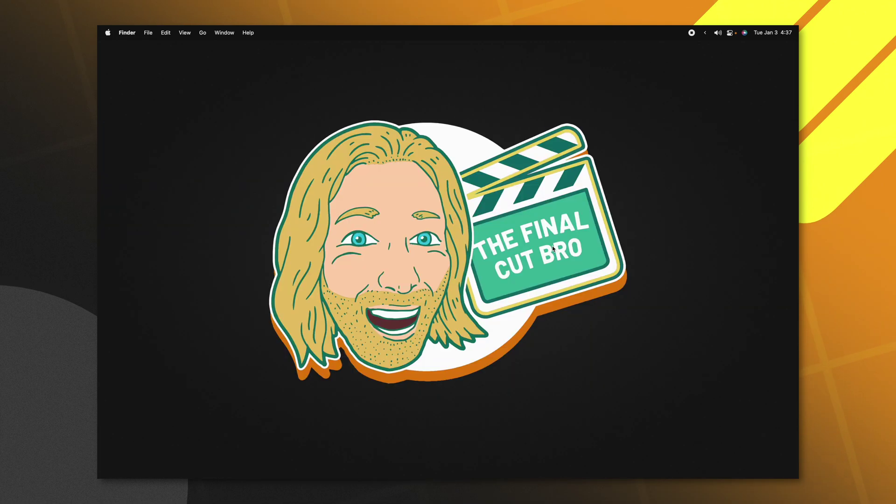
# Step: Switch to Final Cut Pro and add the Logo Animation Intro title from the Tutorials category to the timeline at the playhead
pyautogui.click(399, 458)
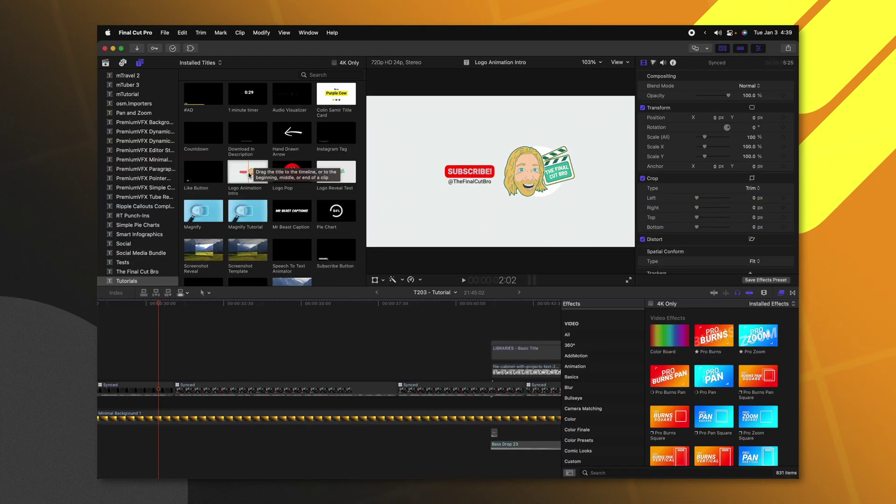
pyautogui.moveTo(249, 175); pyautogui.dragTo(245, 193)
pyautogui.moveTo(184, 320); pyautogui.dragTo(157, 342)
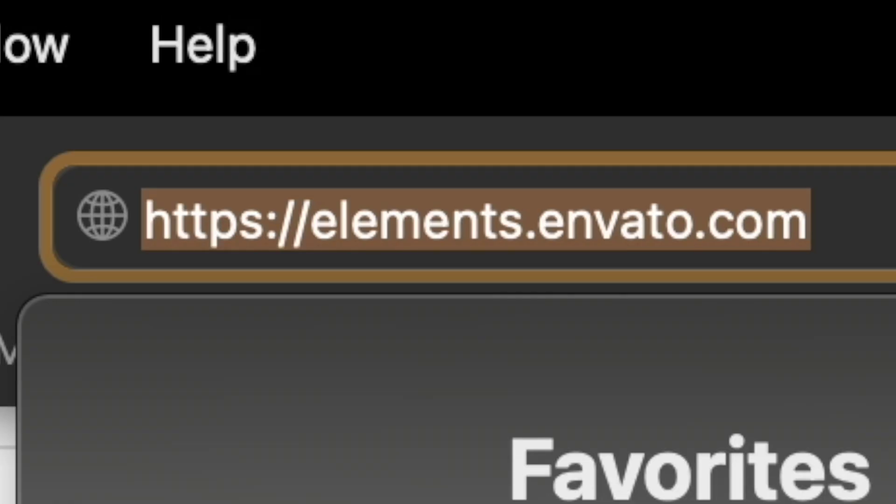
# Step: Go to elements.envato.com in the browser and open its Final Cut Pro video templates
pyautogui.write('ele')
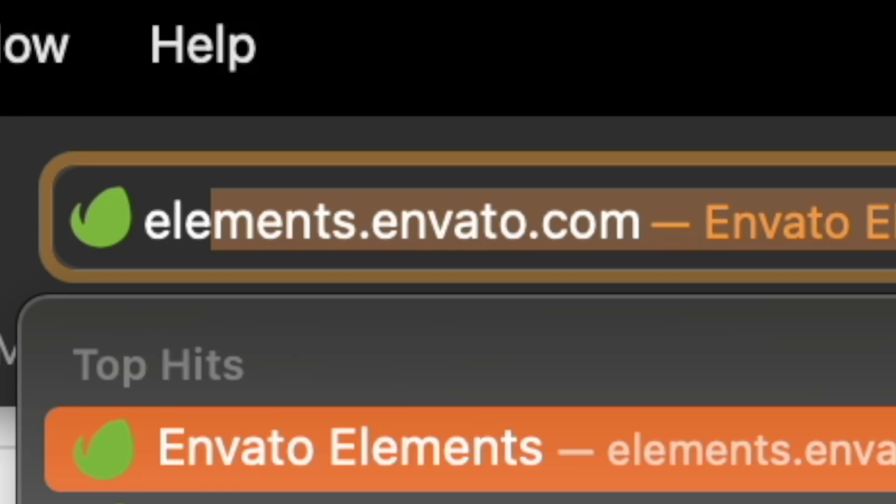
pyautogui.press('Return')
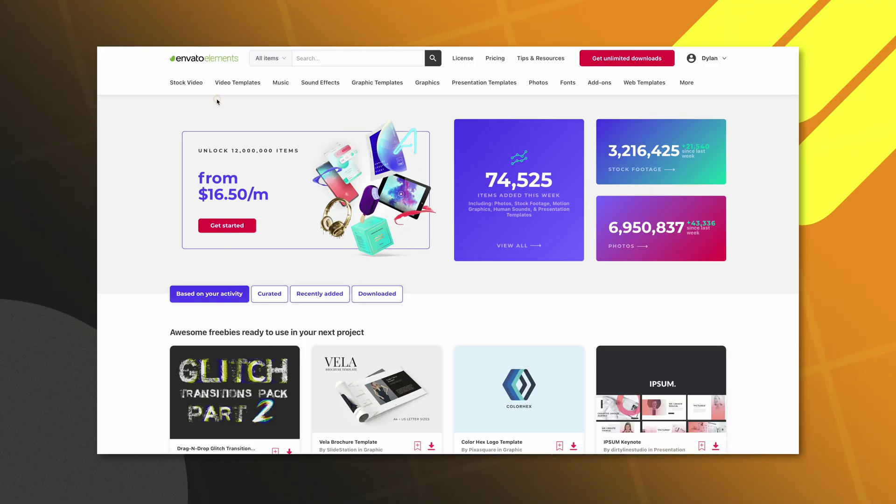
pyautogui.moveTo(223, 88)
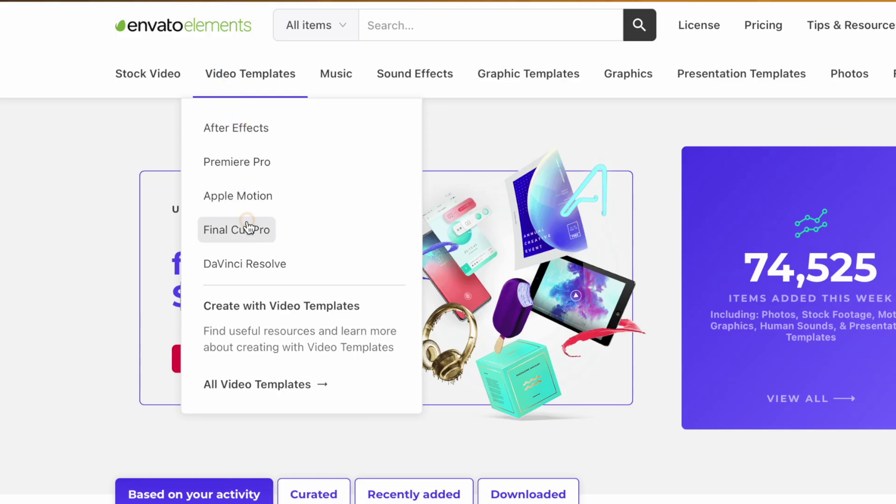
pyautogui.click(248, 228)
# Step: Filter the Final Cut Pro templates by the Logo Stings category and browse the resulting templates
pyautogui.scroll(-2, 86, 358)
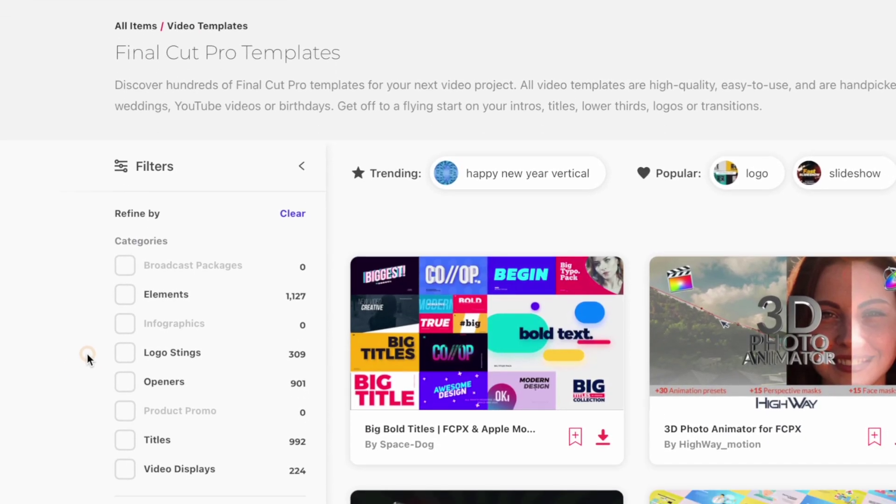
pyautogui.scroll(-3, 86, 357)
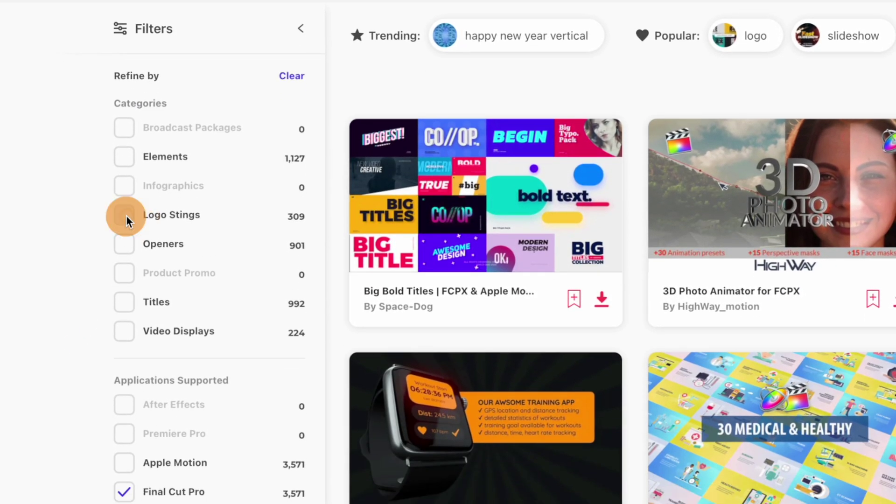
pyautogui.click(125, 219)
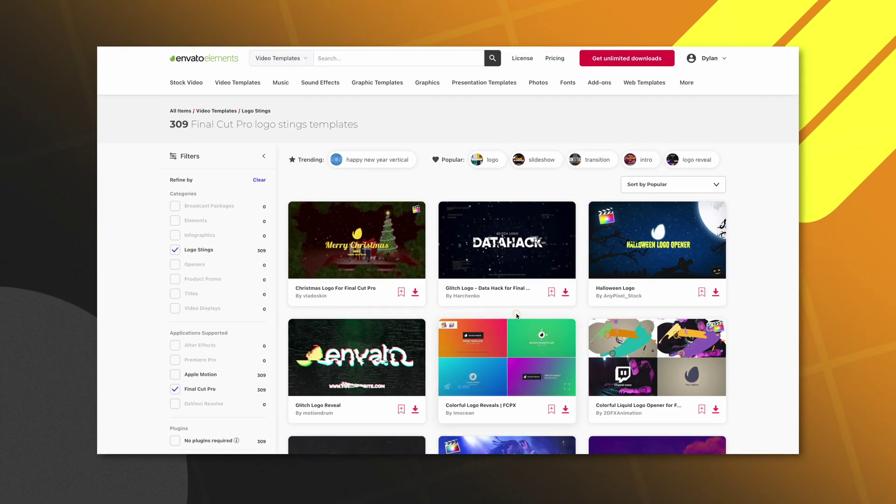
pyautogui.scroll(-3, 516, 316)
pyautogui.scroll(2, 492, 238)
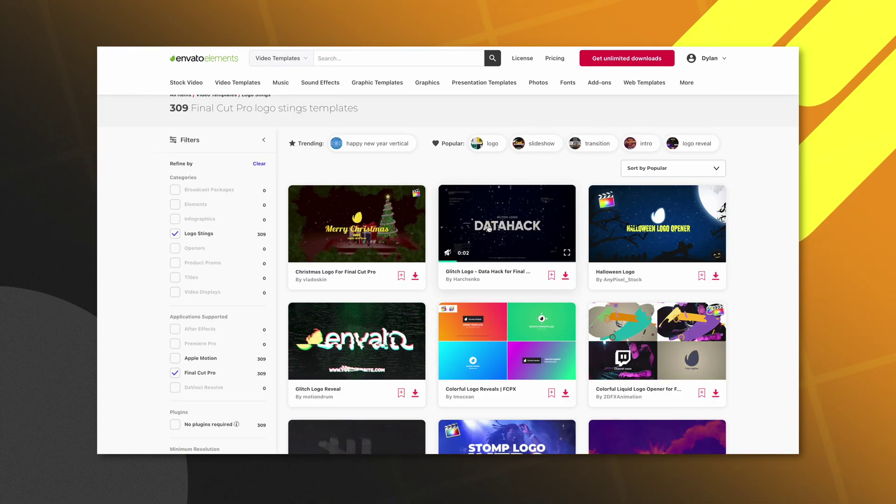
pyautogui.scroll(-4, 488, 228)
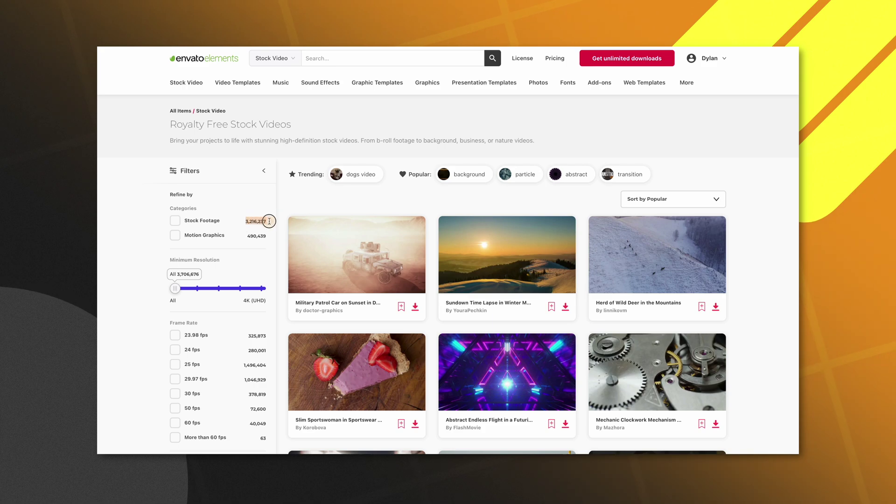
# Step: Look through the Music, Sound Effects, Graphic Templates, Presentation Templates, Photos and Fonts sections of Envato Elements
pyautogui.click(279, 82)
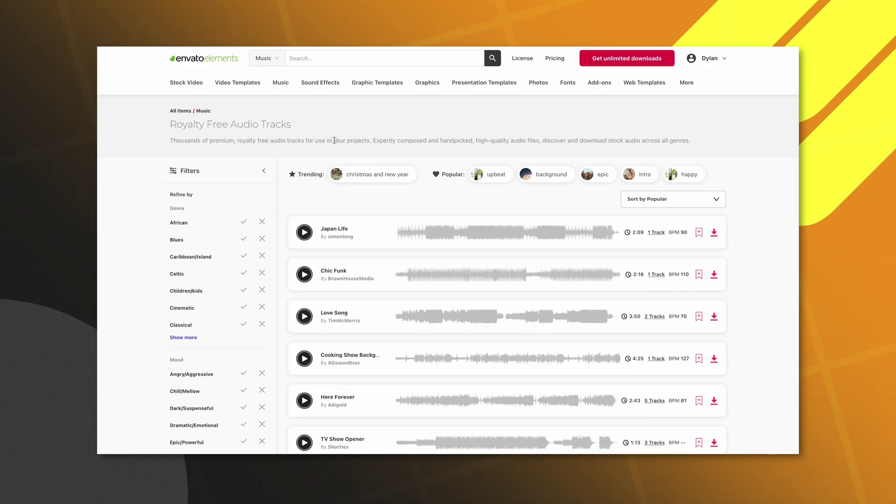
pyautogui.click(333, 85)
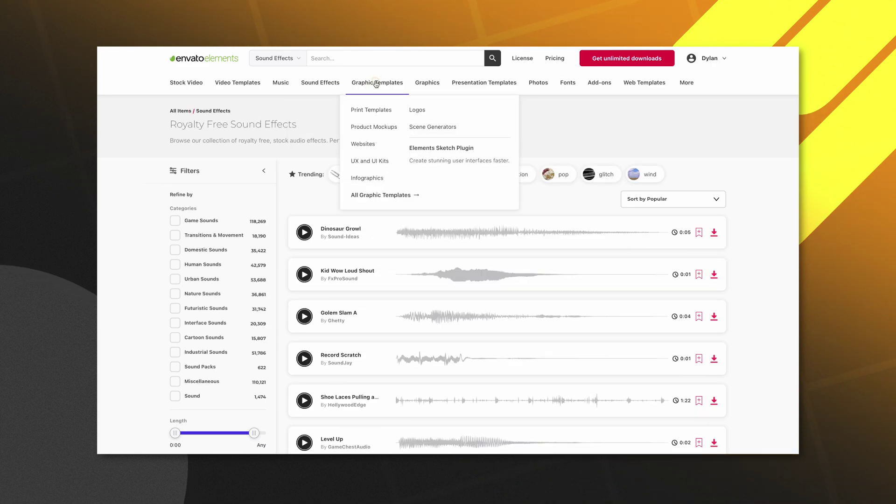
pyautogui.click(377, 82)
pyautogui.click(480, 80)
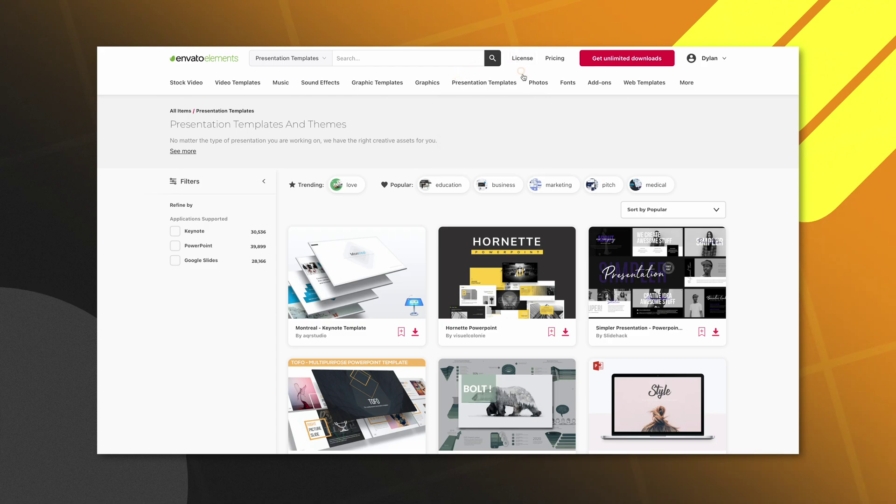
pyautogui.click(539, 90)
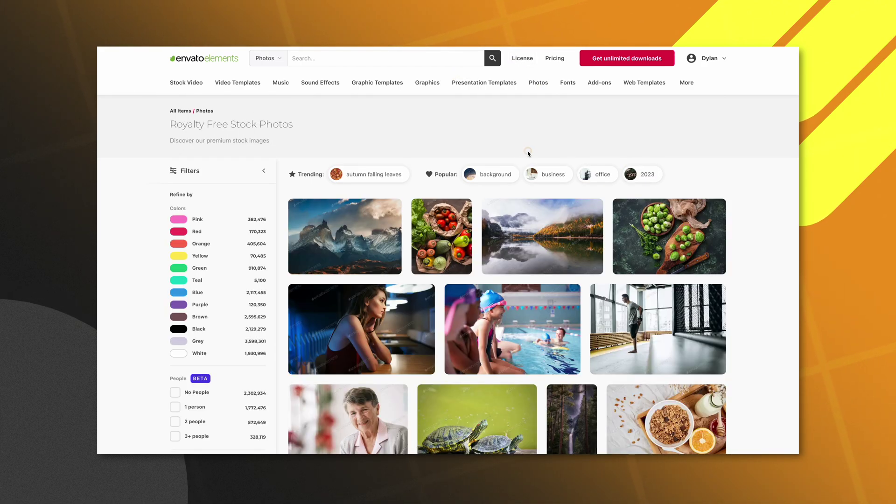
pyautogui.click(568, 84)
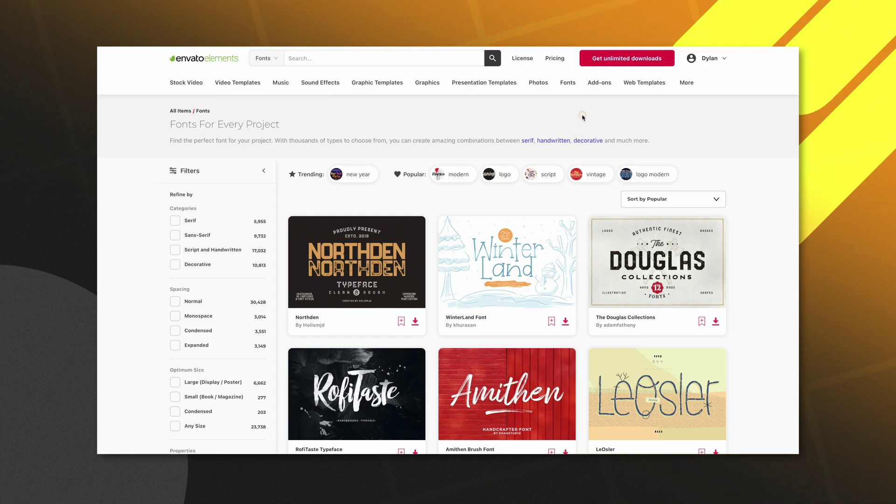